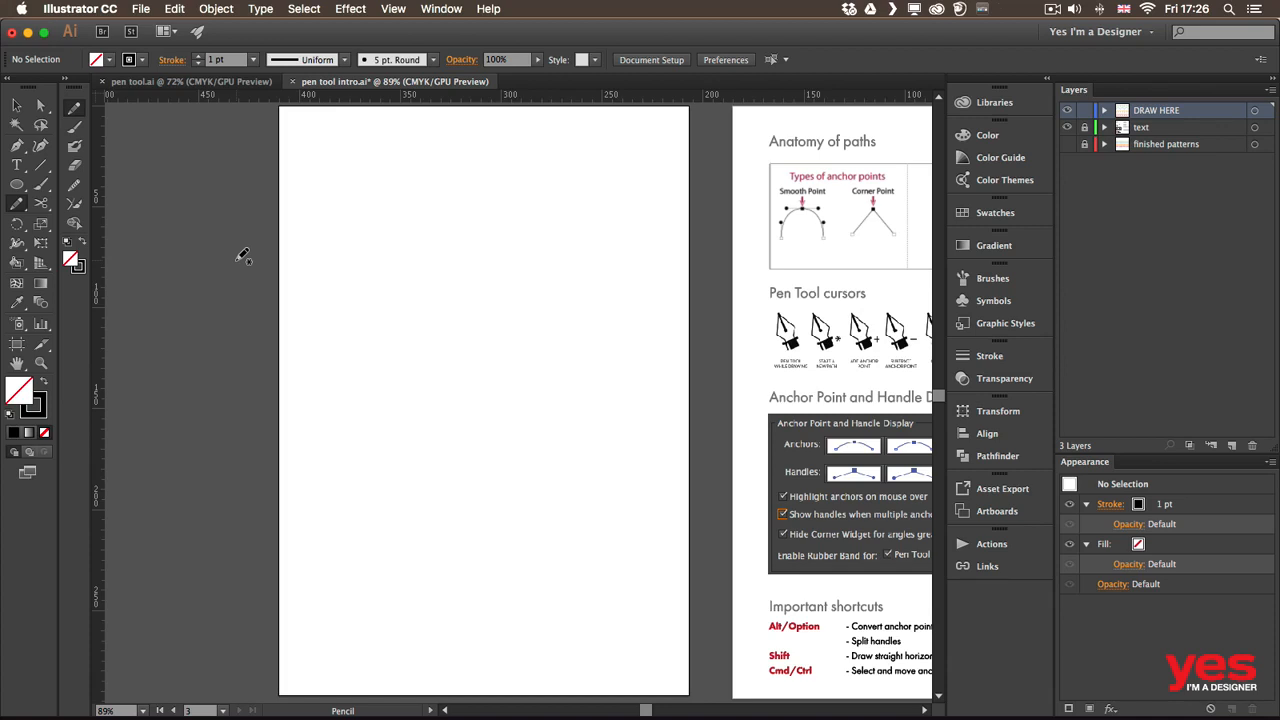
# Draw a wavy Pencil path about 137 mm wide and below it a thicker wavy Paintbrush stroke about 148 mm wide on the blank artboard
pyautogui.moveTo(310, 224)
pyautogui.mouseDown()
pyautogui.moveTo(324, 218)
pyautogui.moveTo(386, 271)
pyautogui.moveTo(462, 235)
pyautogui.moveTo(567, 263)
pyautogui.moveTo(588, 240)
pyautogui.mouseUp()
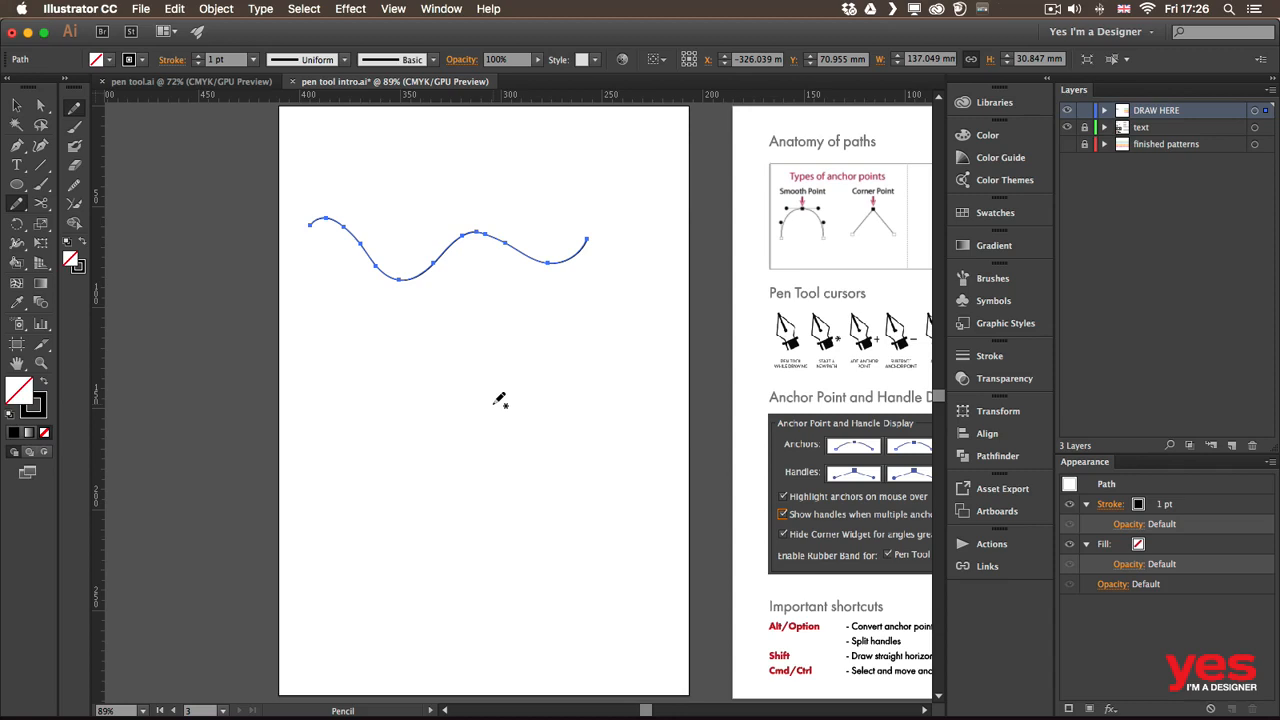
pyautogui.press('b')
pyautogui.moveTo(312, 318)
pyautogui.mouseDown()
pyautogui.moveTo(376, 335)
pyautogui.moveTo(470, 312)
pyautogui.moveTo(612, 330)
pyautogui.mouseUp()
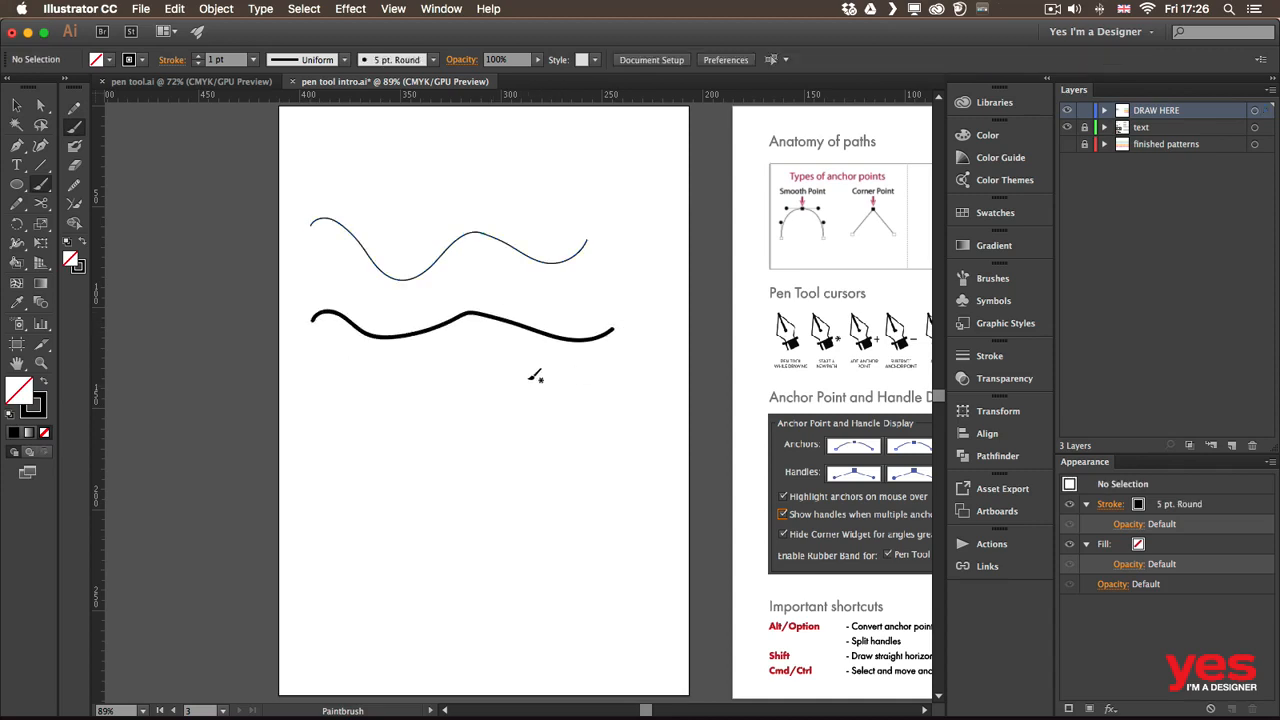
# Inspect the thick brush path's anchor points by selecting all of them with Direct Selection
pyautogui.press('v')
pyautogui.press('a')
pyautogui.click(496, 318)
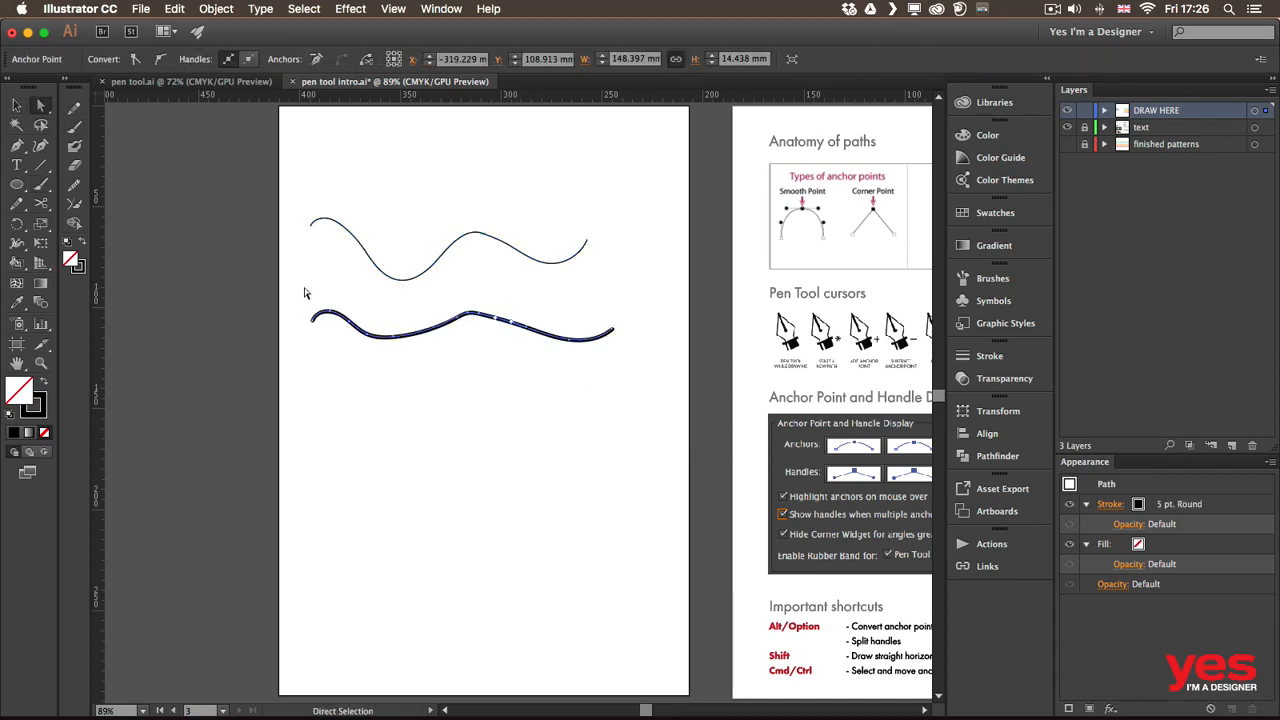
pyautogui.moveTo(297, 294); pyautogui.dragTo(657, 400)
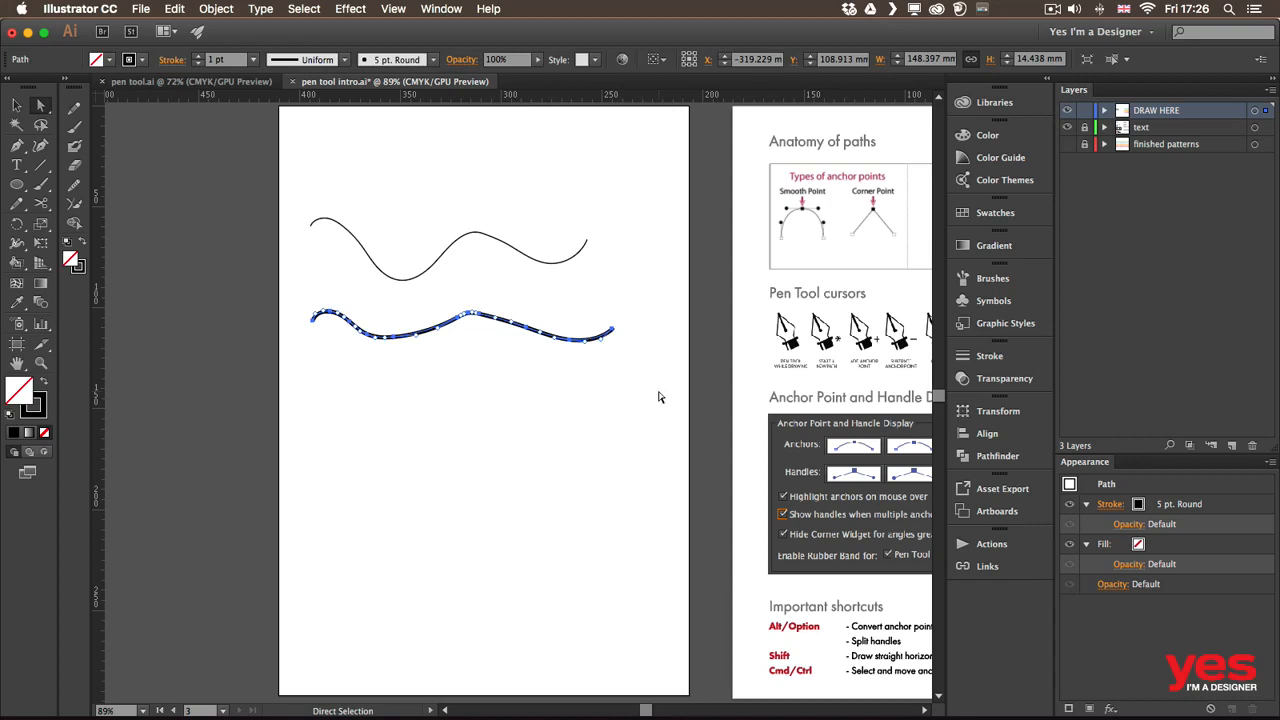
pyautogui.press('v')
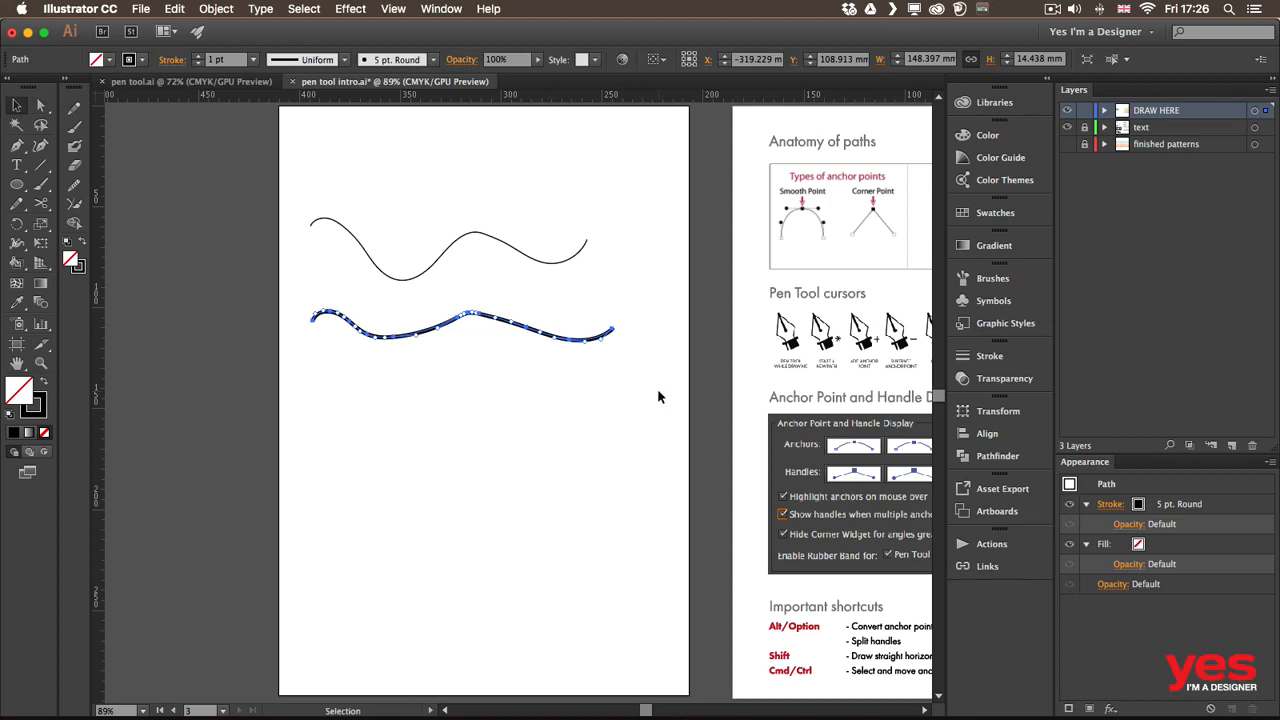
# Draw an open Pen path below the brush stroke with three straight and three curved segments, about 135 mm wide and 41 mm high, and select it
pyautogui.press('p')
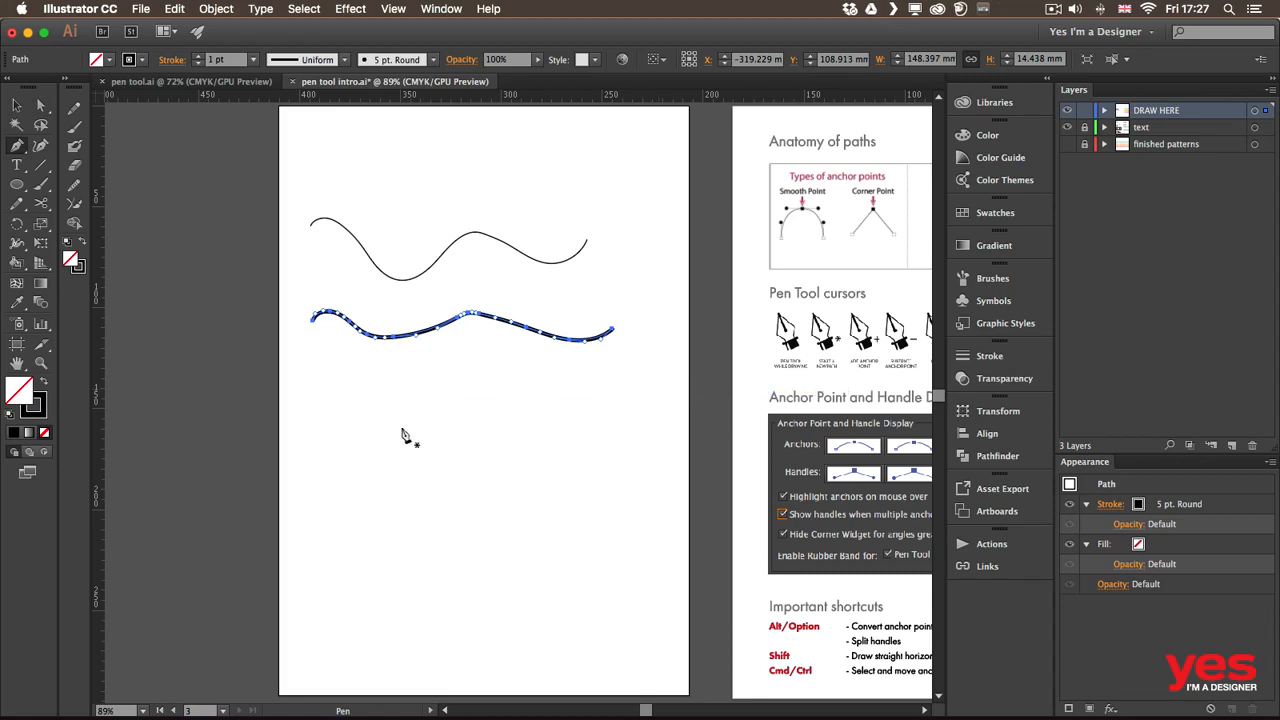
pyautogui.click(313, 411)
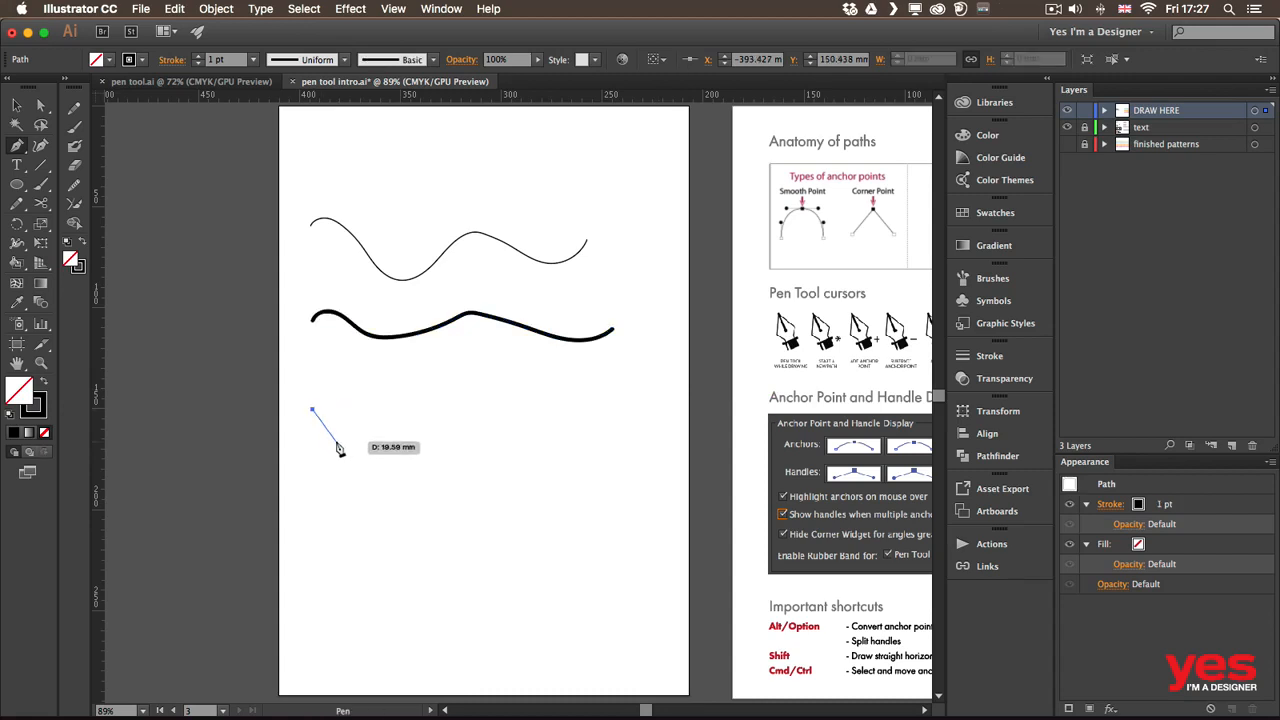
pyautogui.click(376, 441)
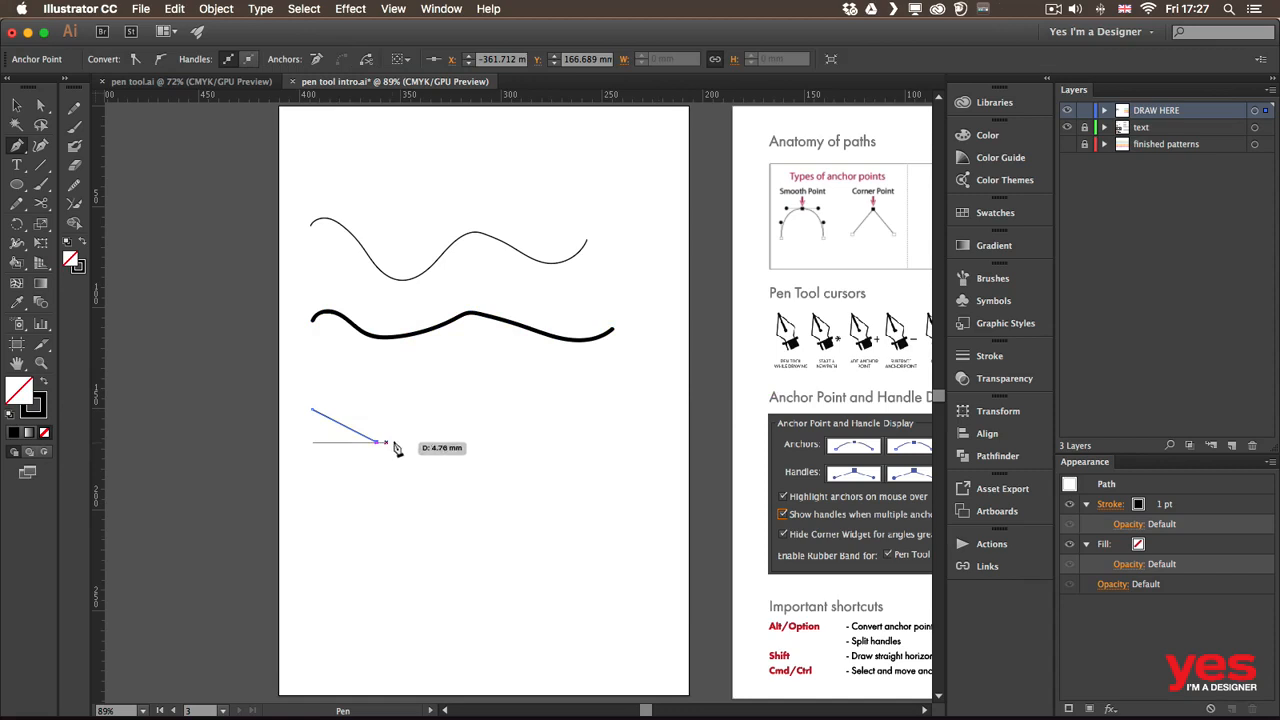
pyautogui.click(436, 393)
pyautogui.click(453, 445)
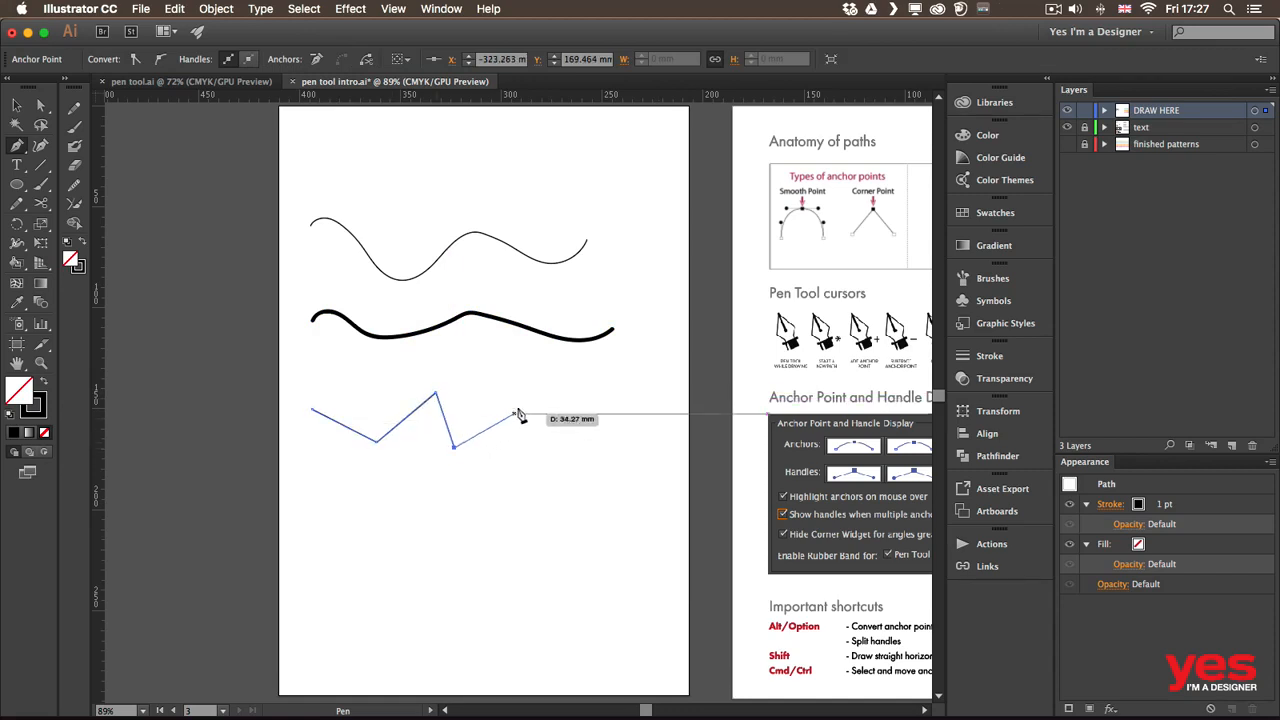
pyautogui.moveTo(522, 392); pyautogui.dragTo(568, 392)
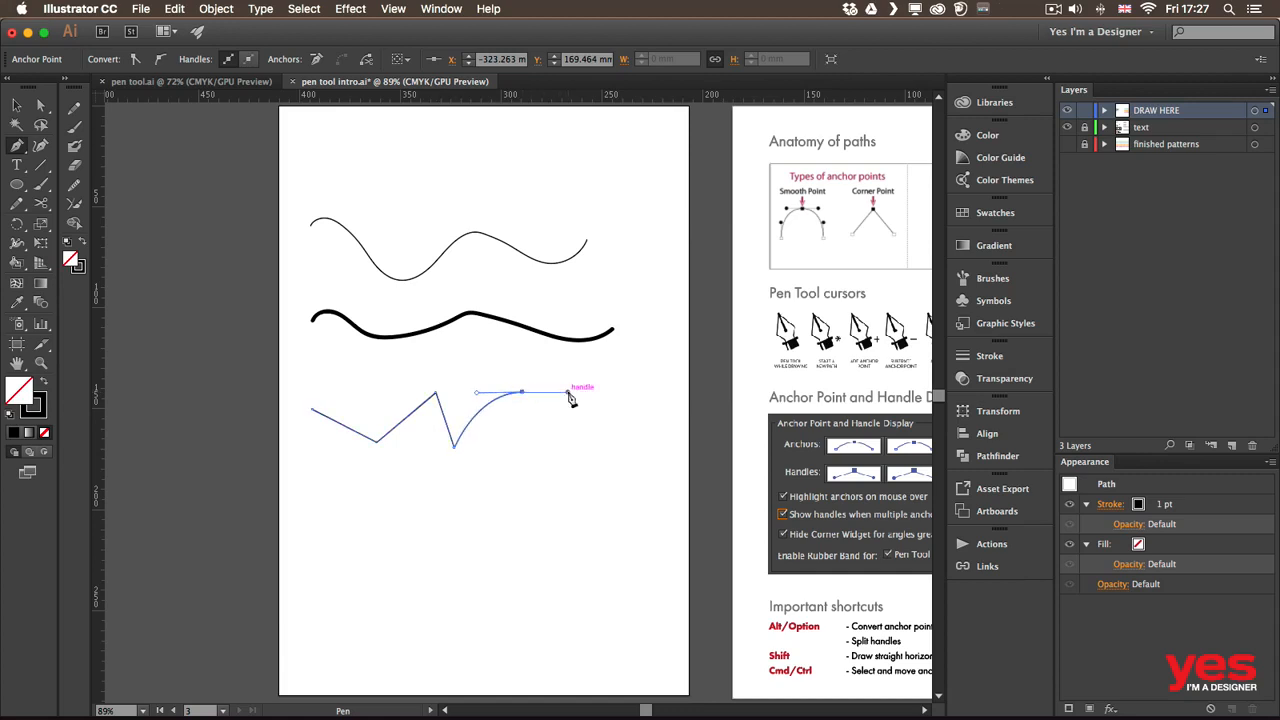
pyautogui.moveTo(584, 455); pyautogui.dragTo(571, 487)
pyautogui.moveTo(490, 452); pyautogui.dragTo(482, 422)
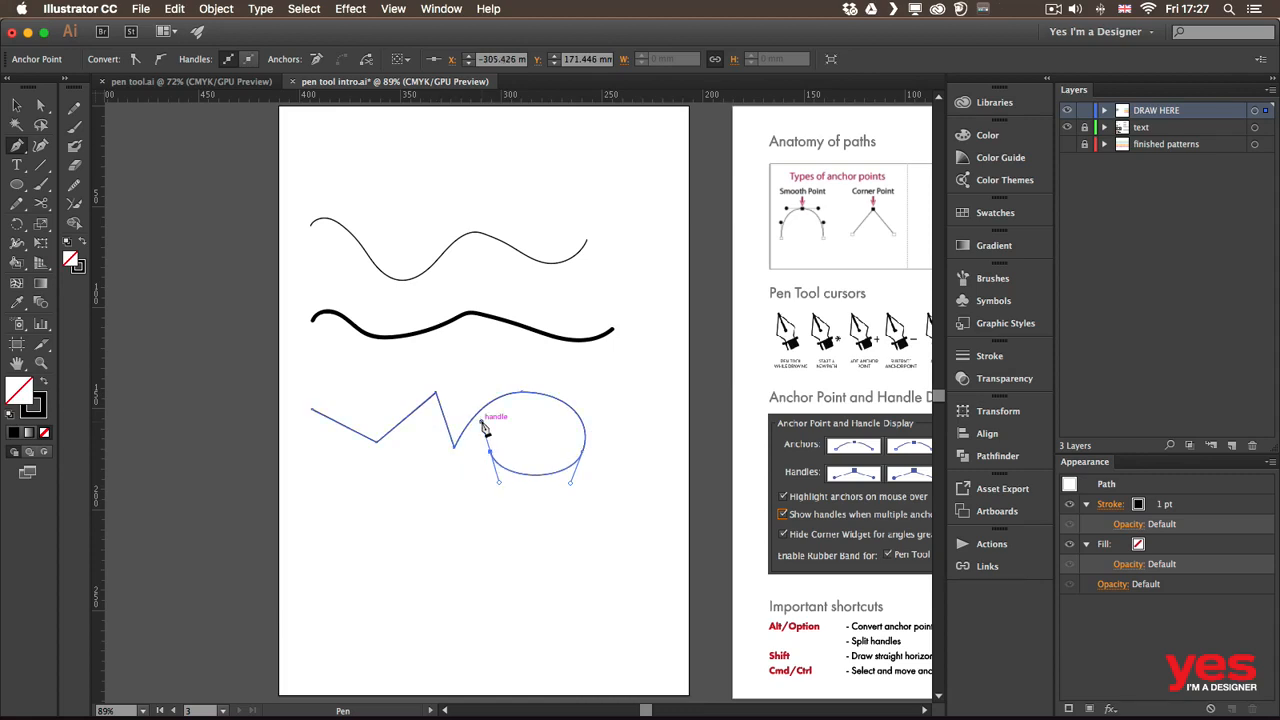
pyautogui.keyDown('super'); pyautogui.click(436, 481); pyautogui.keyUp('super')
pyautogui.click(504, 400)
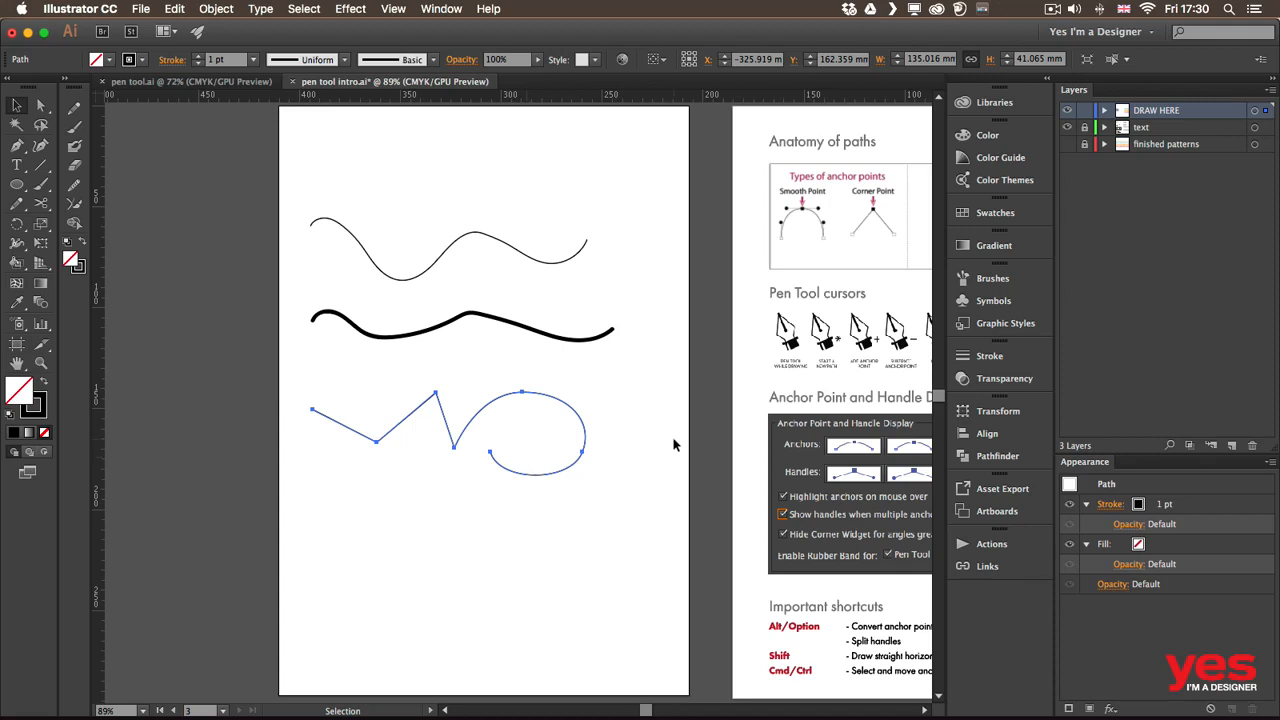
# Examine the reference artboard's anchor point types, parts of a path, Pen Tool cursors and anchor display settings
pyautogui.moveTo(712, 452); pyautogui.dragTo(344, 451)
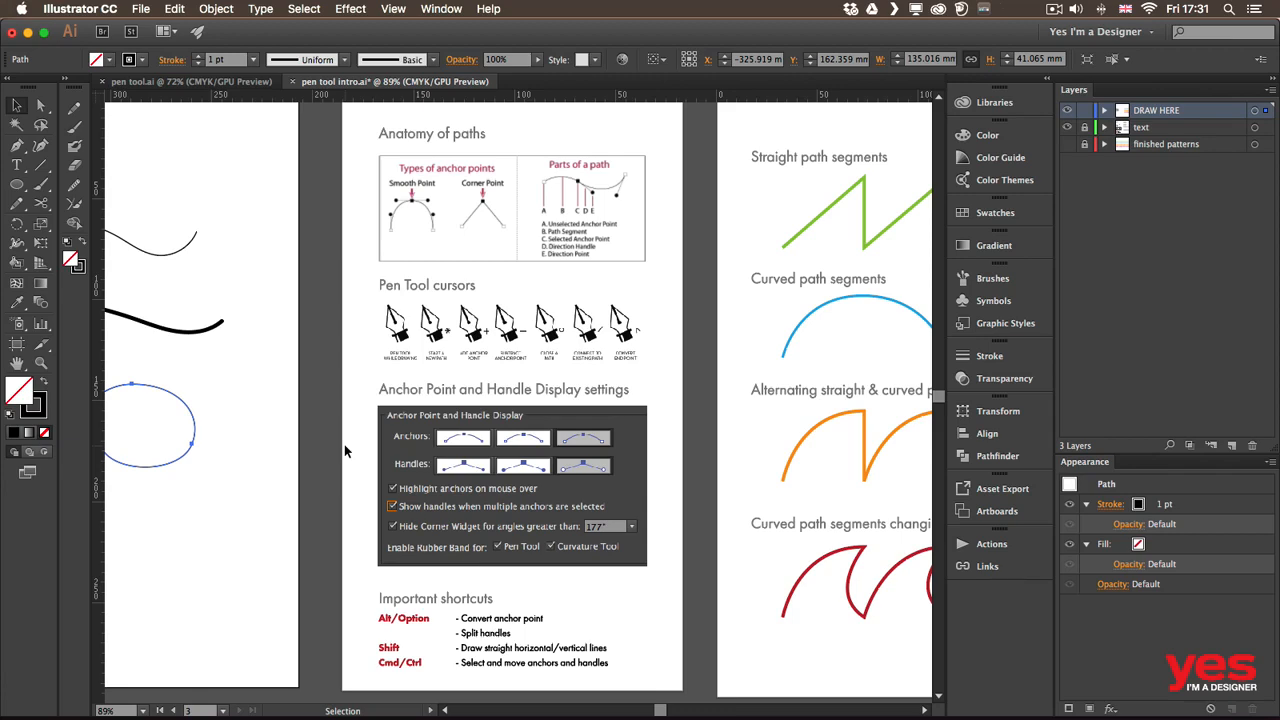
pyautogui.press('super+equal')
pyautogui.press('super+equal')
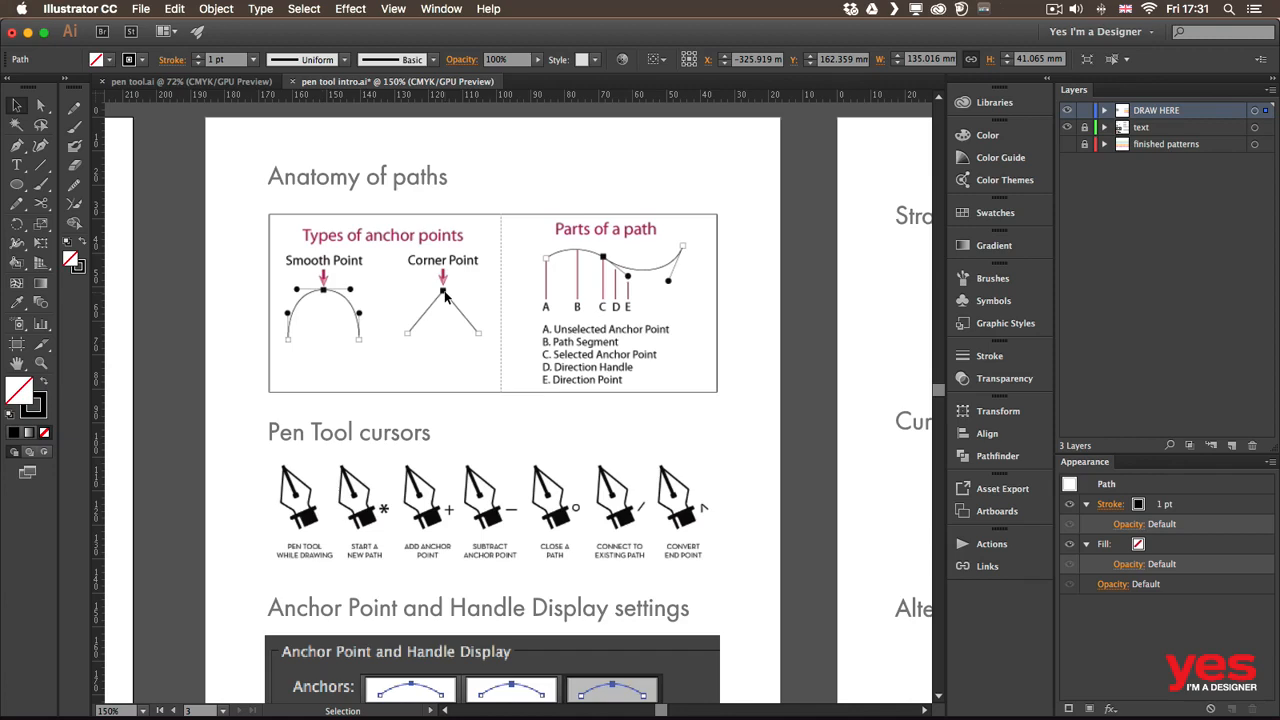
pyautogui.scroll(-5, 428, 486)
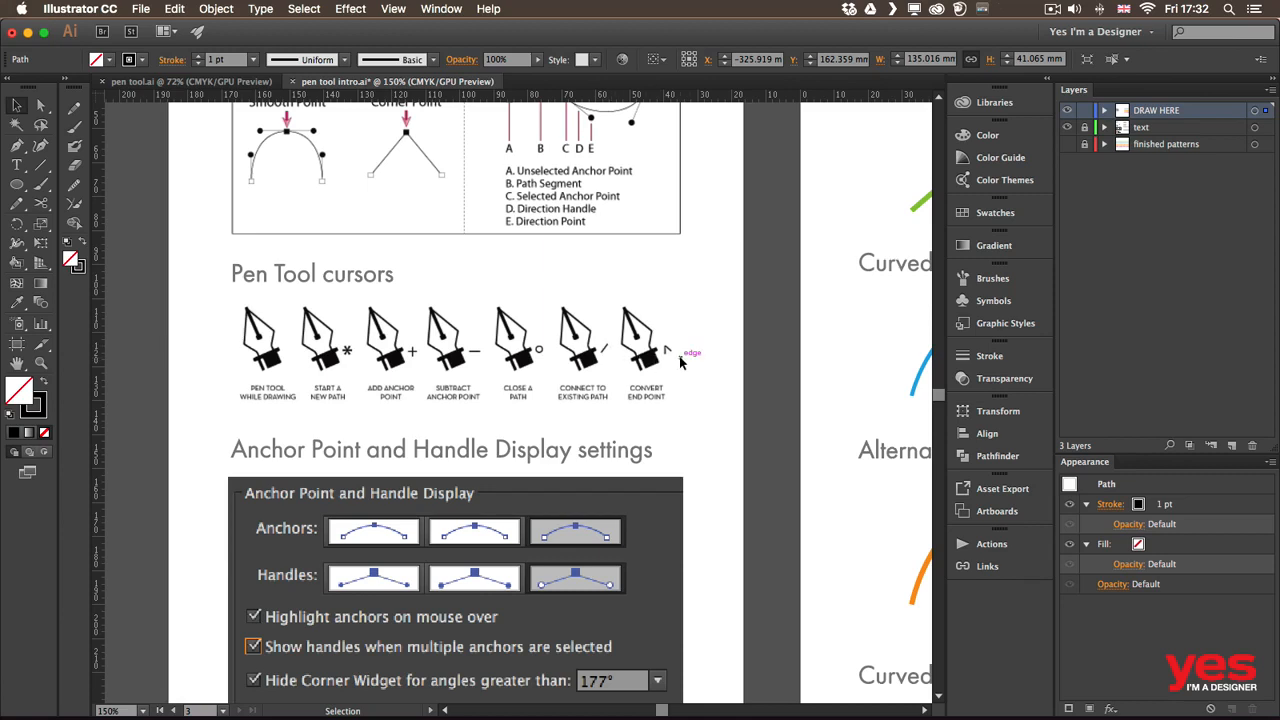
pyautogui.scroll(2, 680, 362)
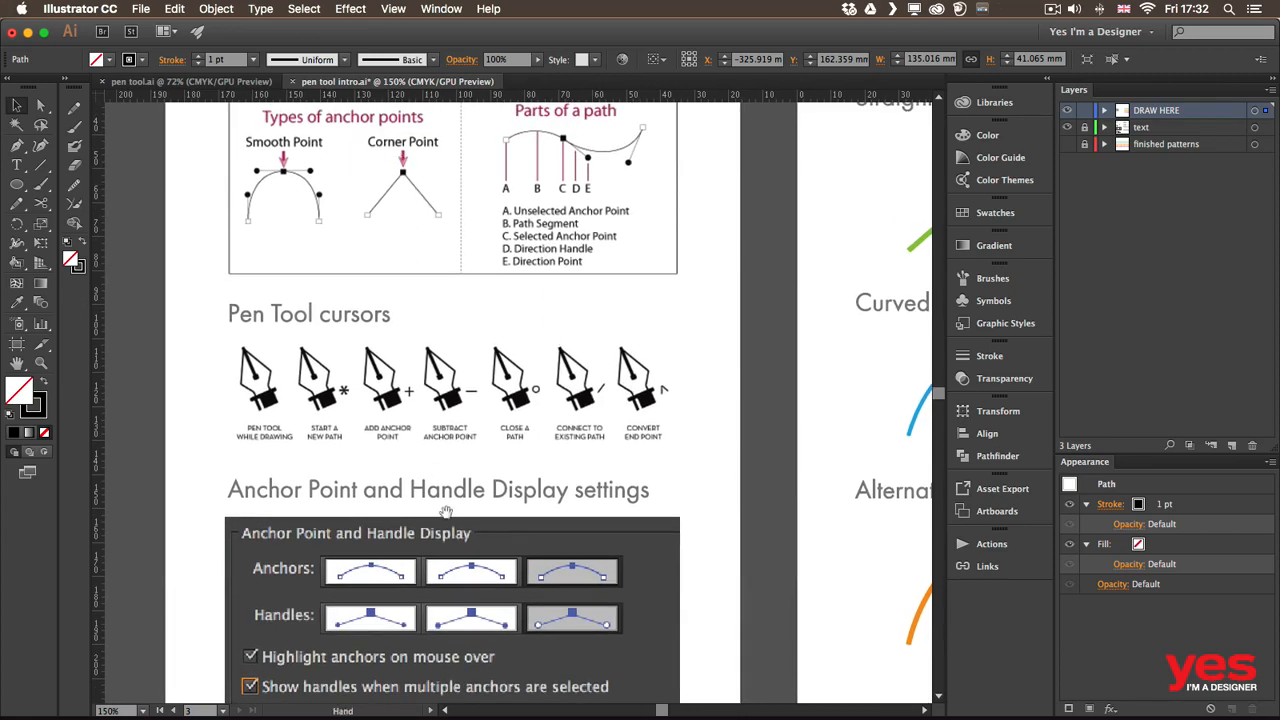
pyautogui.moveTo(446, 493); pyautogui.dragTo(446, 425)
pyautogui.scroll(-5, 446, 425)
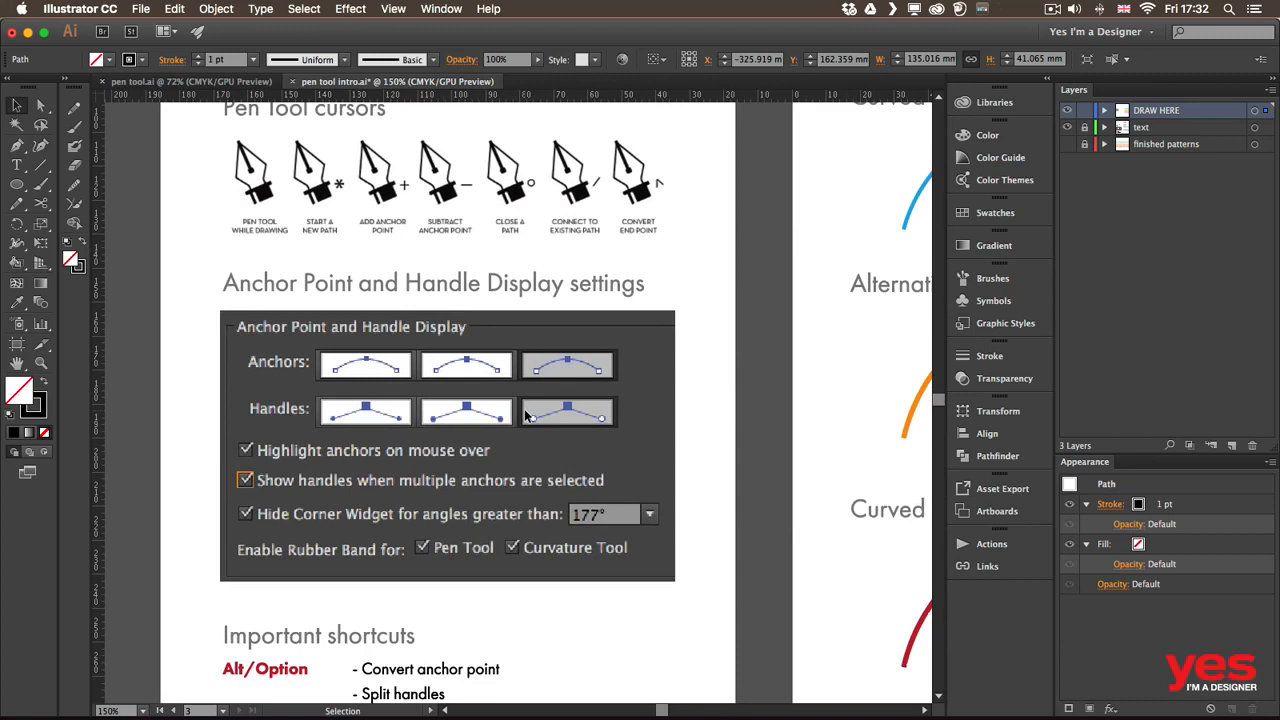
# Review the Selection & Anchor Display preferences for anchors, handles and rubber band, and leave them without making changes
pyautogui.click(104, 8)
pyautogui.moveTo(103, 54)
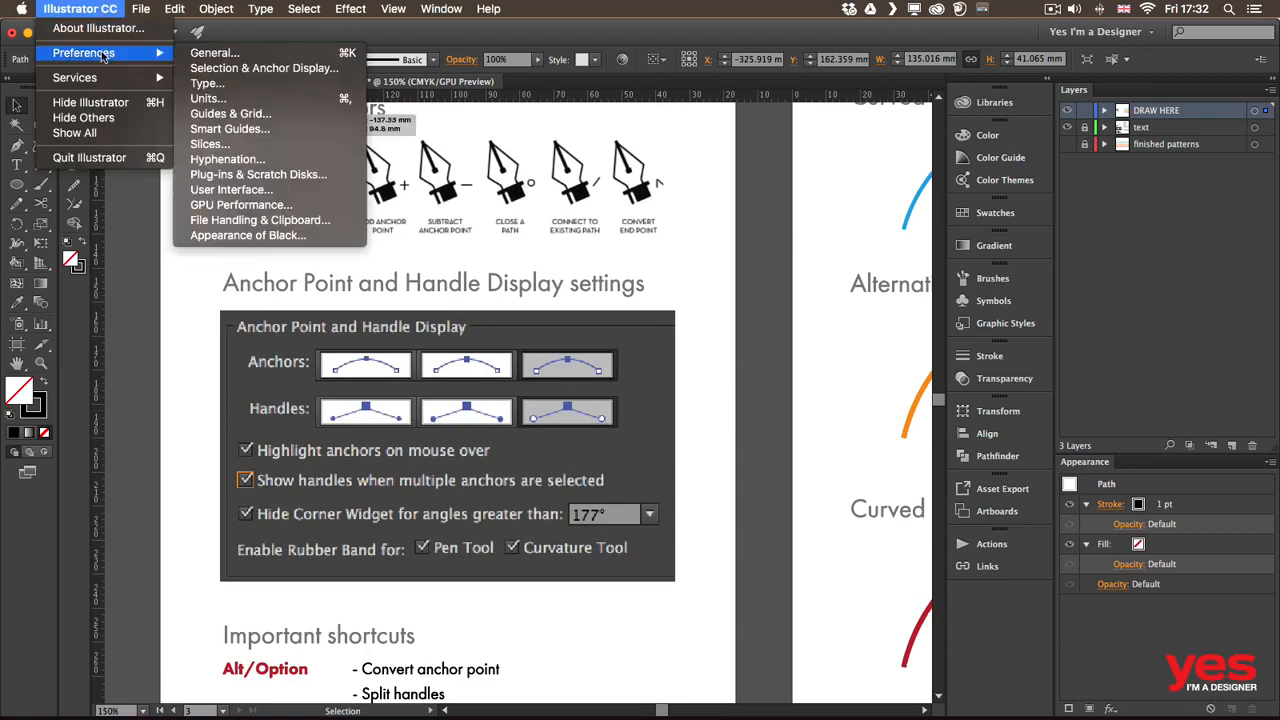
pyautogui.click(242, 74)
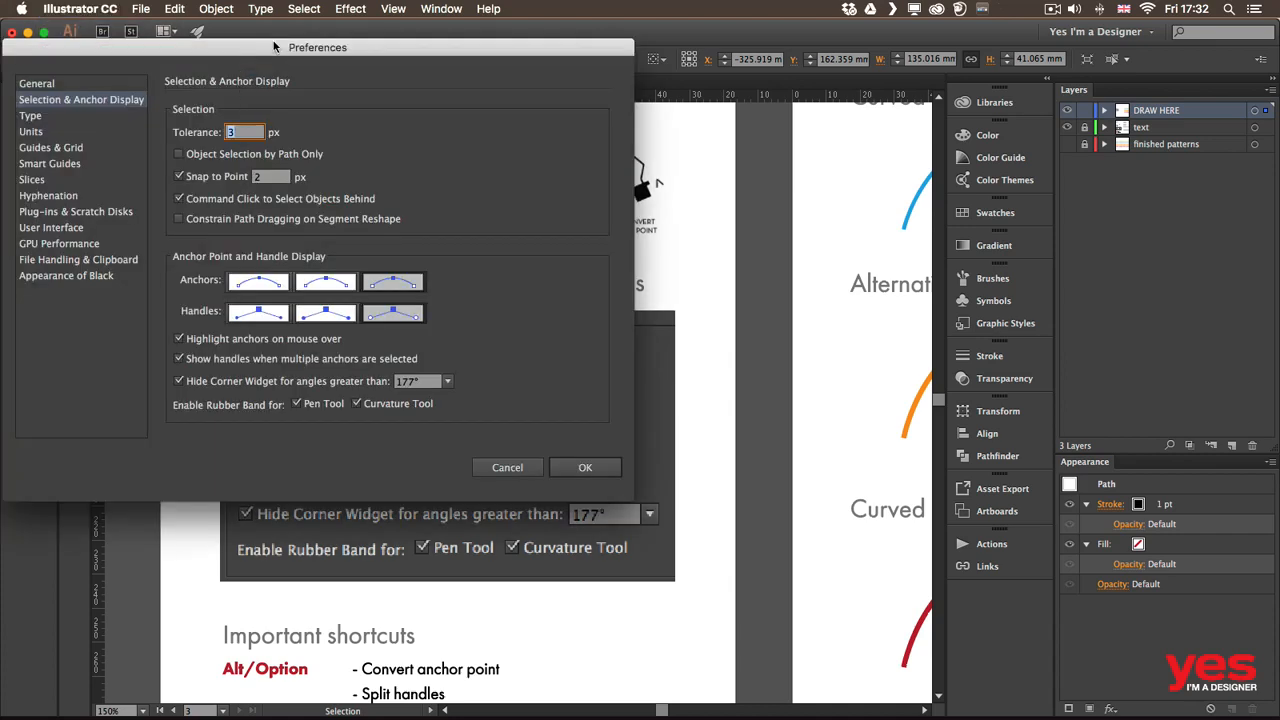
pyautogui.moveTo(274, 46); pyautogui.dragTo(721, 120)
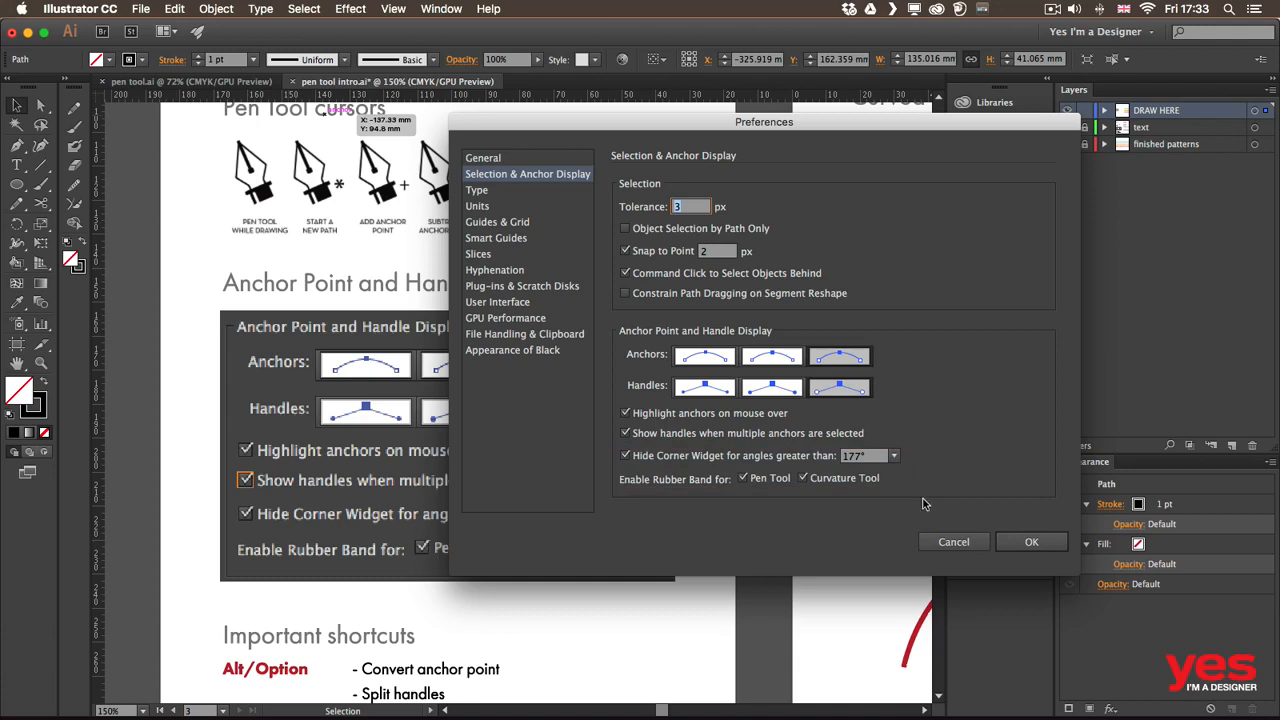
pyautogui.click(981, 541)
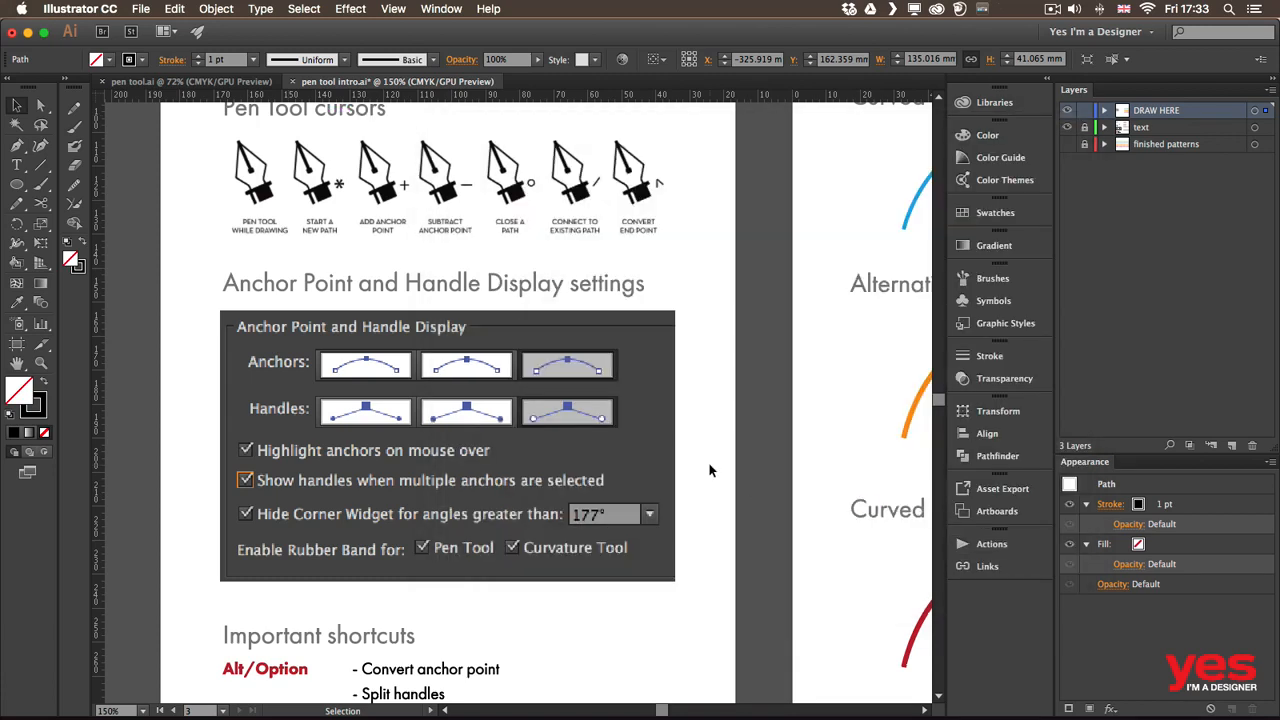
# Look over the list of important shortcuts and the four practice patterns of straight and curved path segments
pyautogui.moveTo(706, 550); pyautogui.dragTo(727, 379)
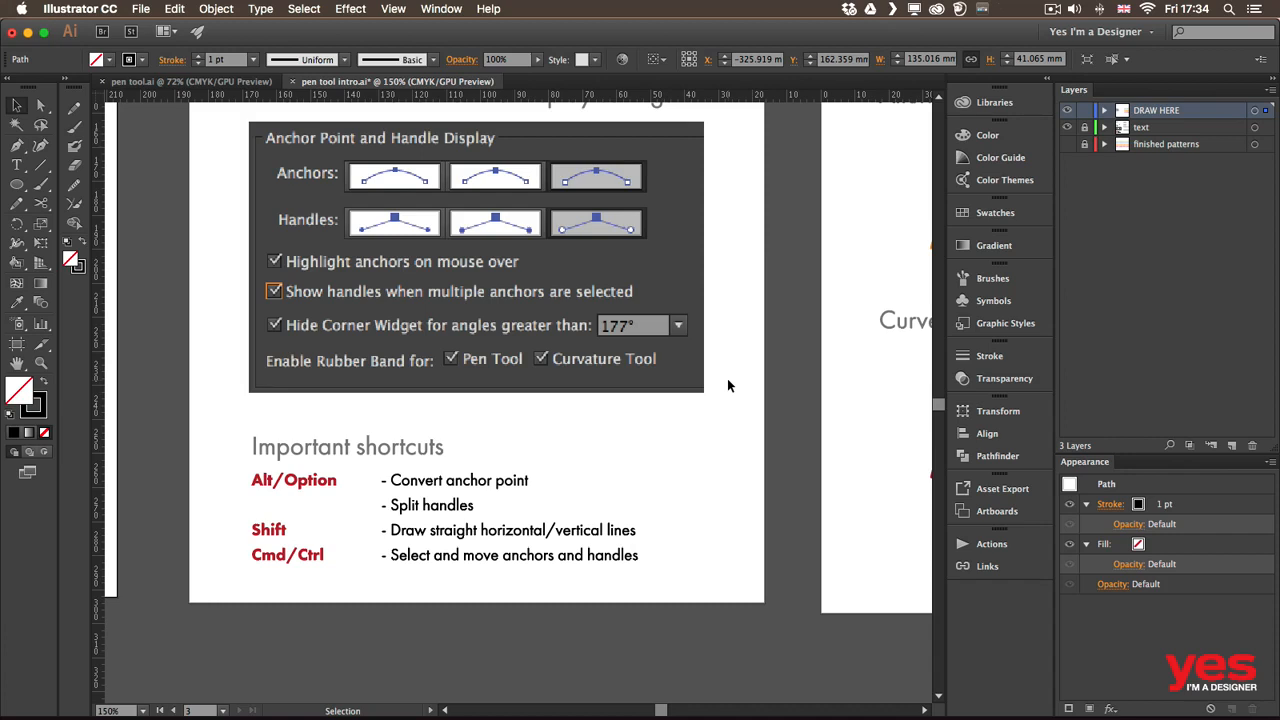
pyautogui.moveTo(766, 303); pyautogui.dragTo(162, 530)
pyautogui.scroll(5, 162, 530)
pyautogui.hscroll(2, 162, 530)
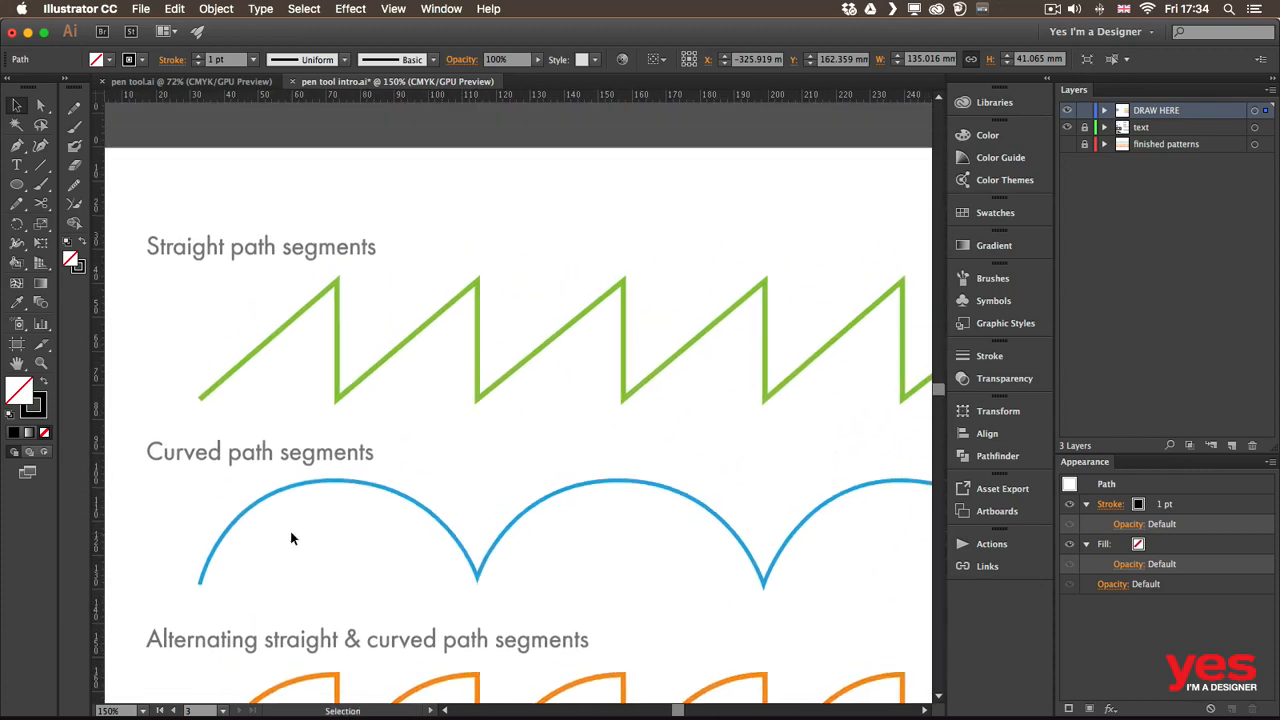
pyautogui.press('super+minus')
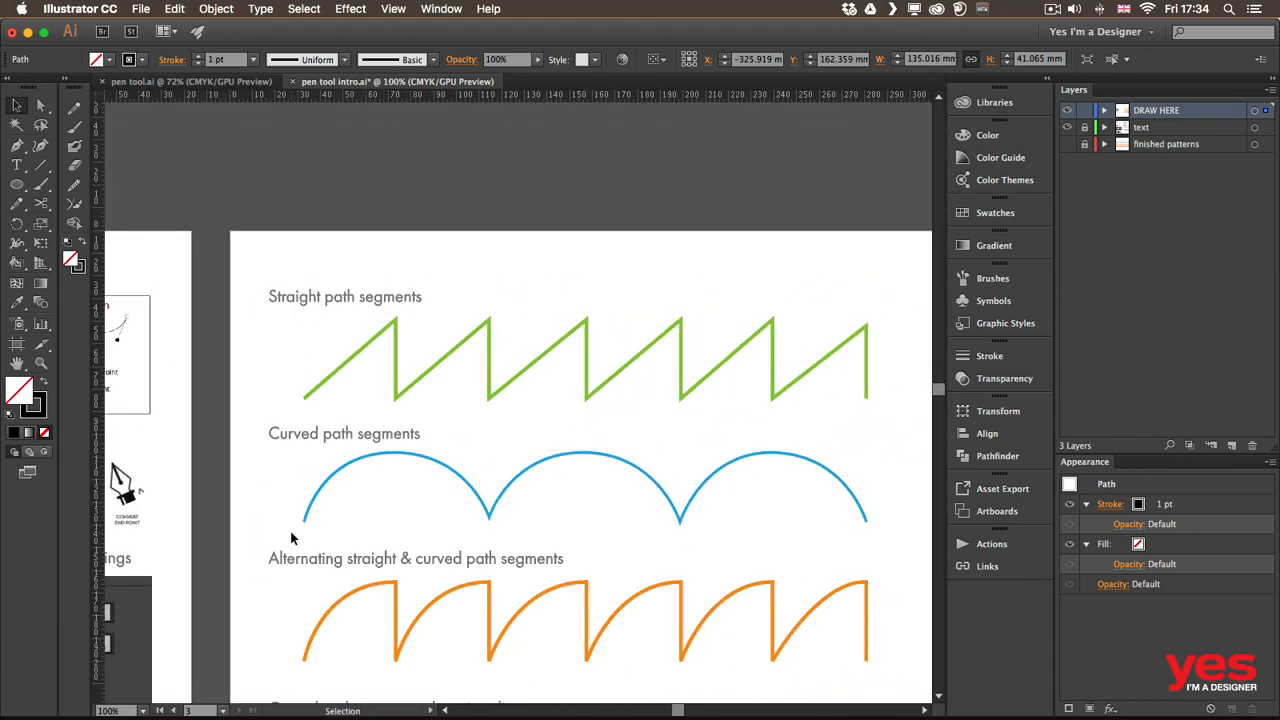
pyautogui.moveTo(415, 502); pyautogui.dragTo(379, 358)
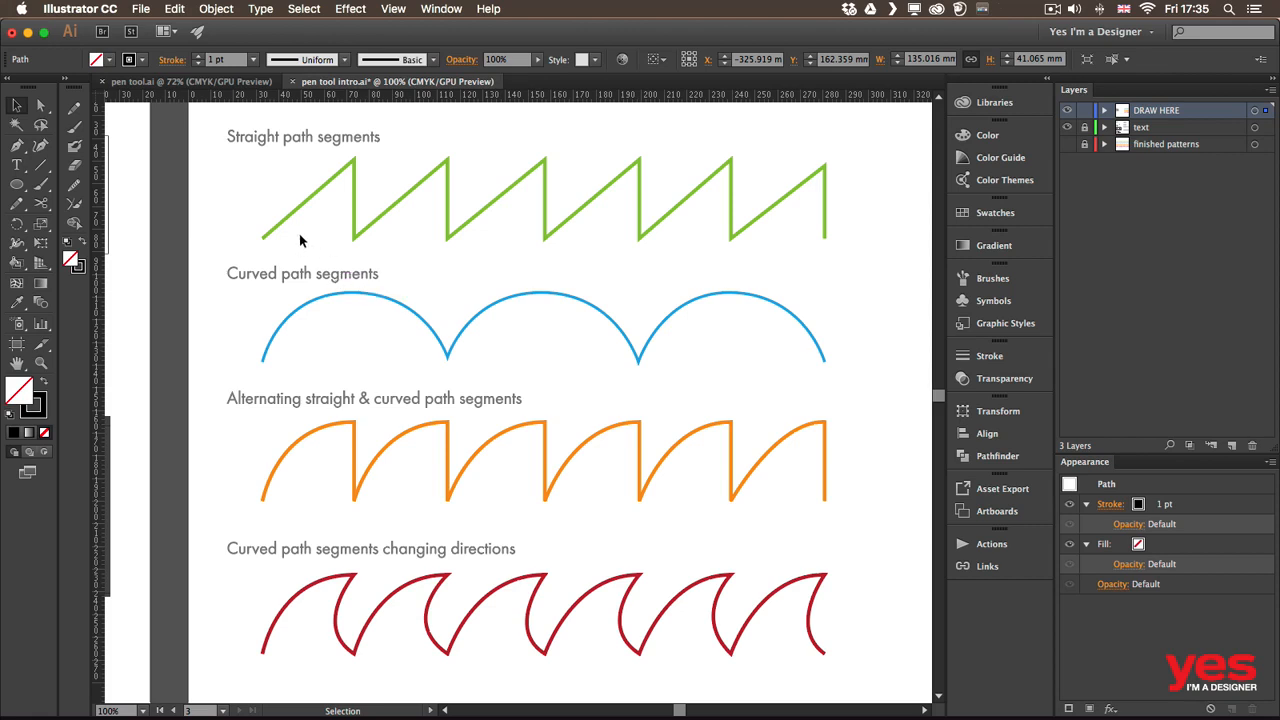
# Pick up the green straight-segment zigzag for continuation at its last anchor point with the Pen tool
pyautogui.press('p')
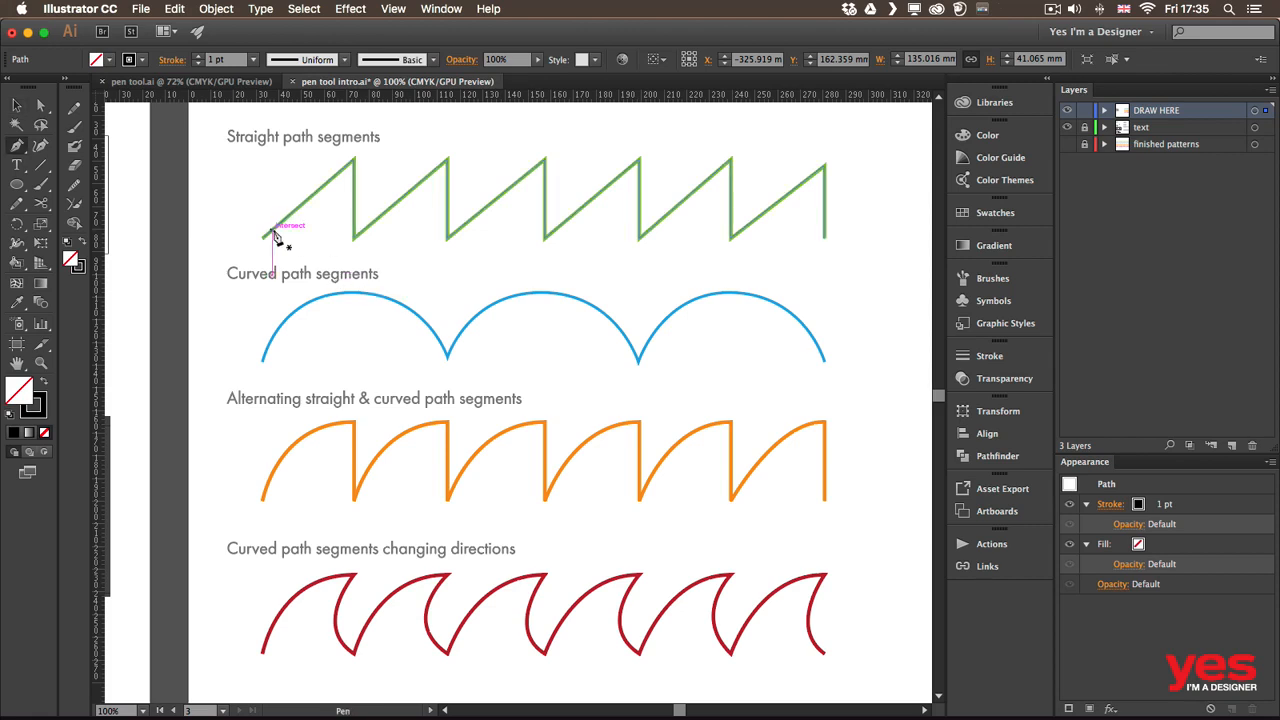
pyautogui.click(18, 152)
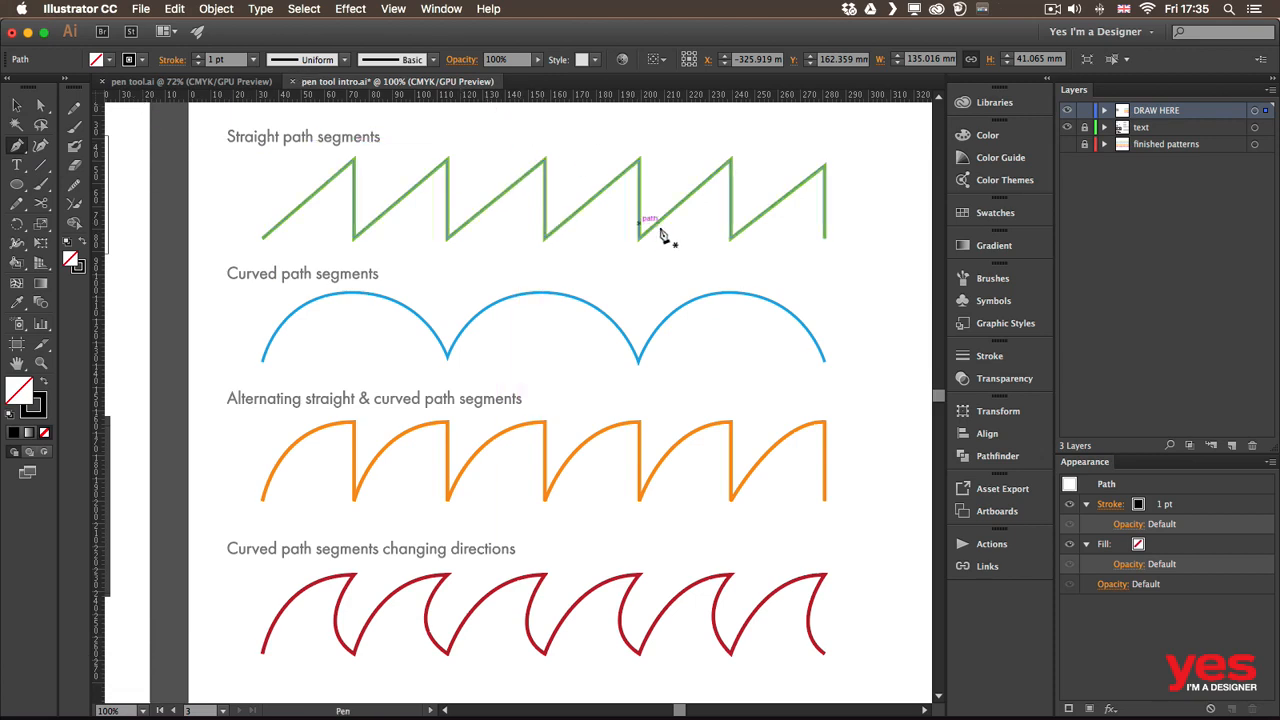
pyautogui.press('space')
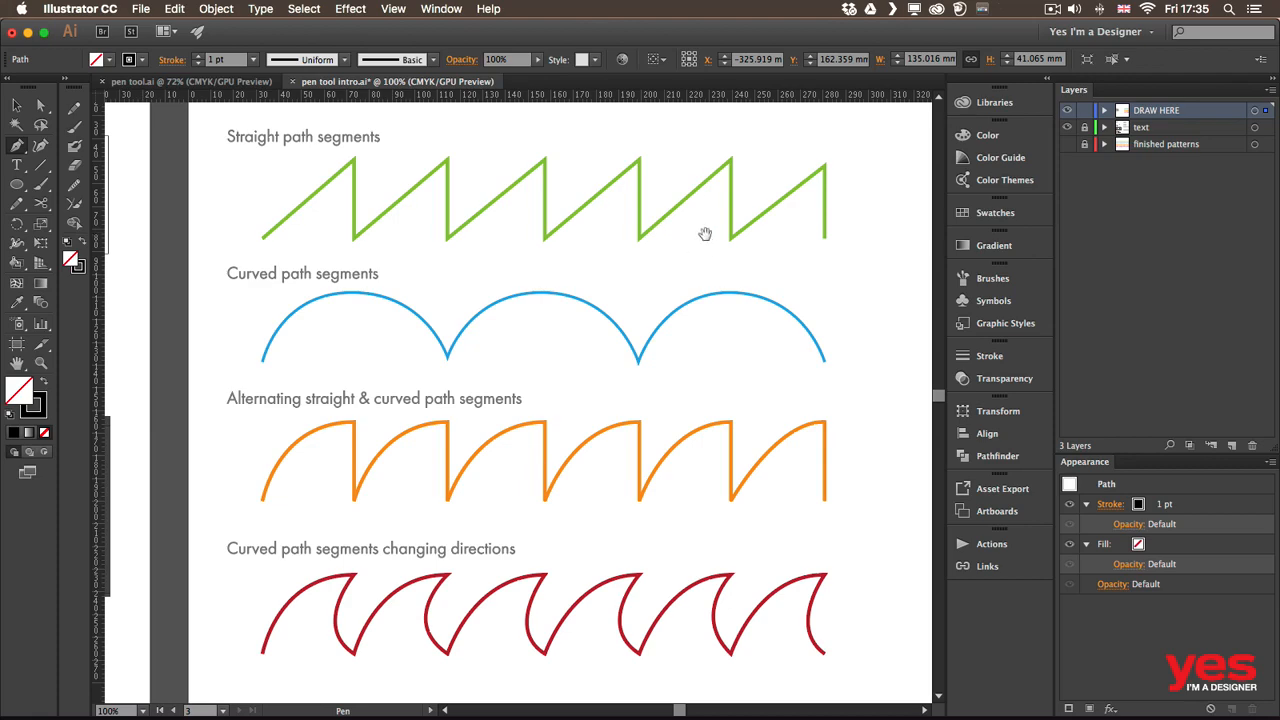
pyautogui.moveTo(702, 235); pyautogui.dragTo(596, 270)
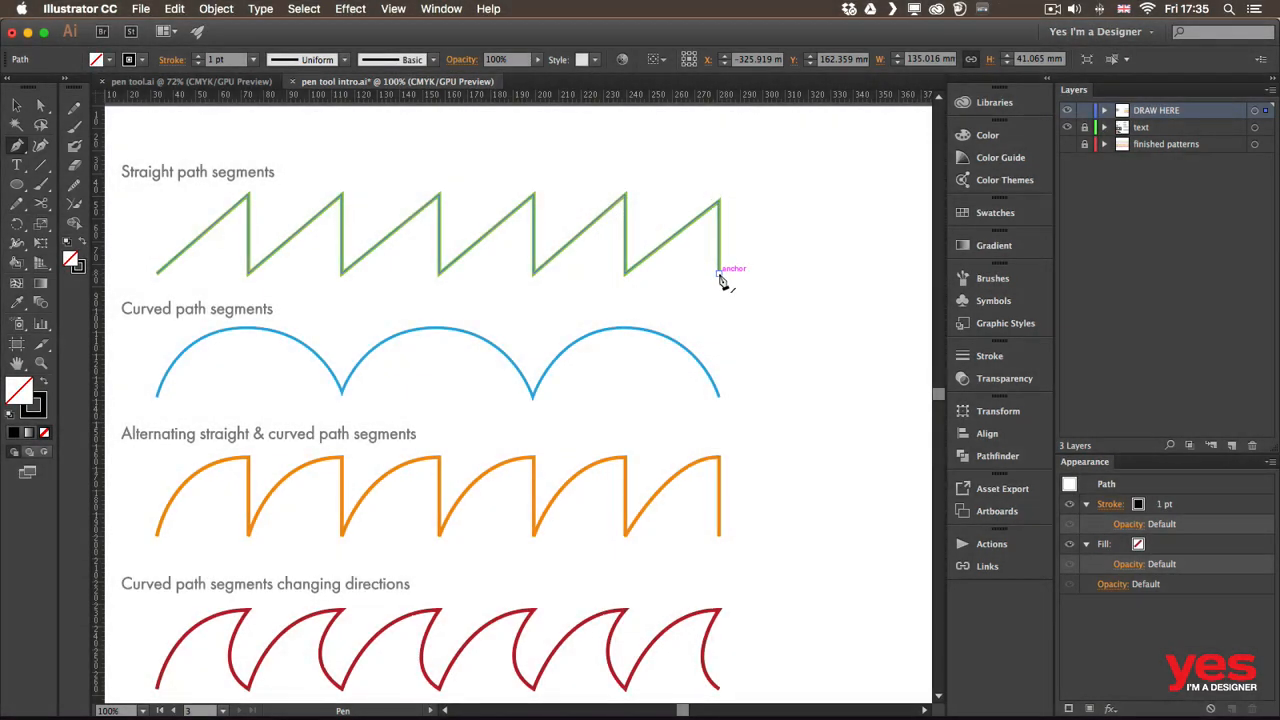
pyautogui.click(719, 273)
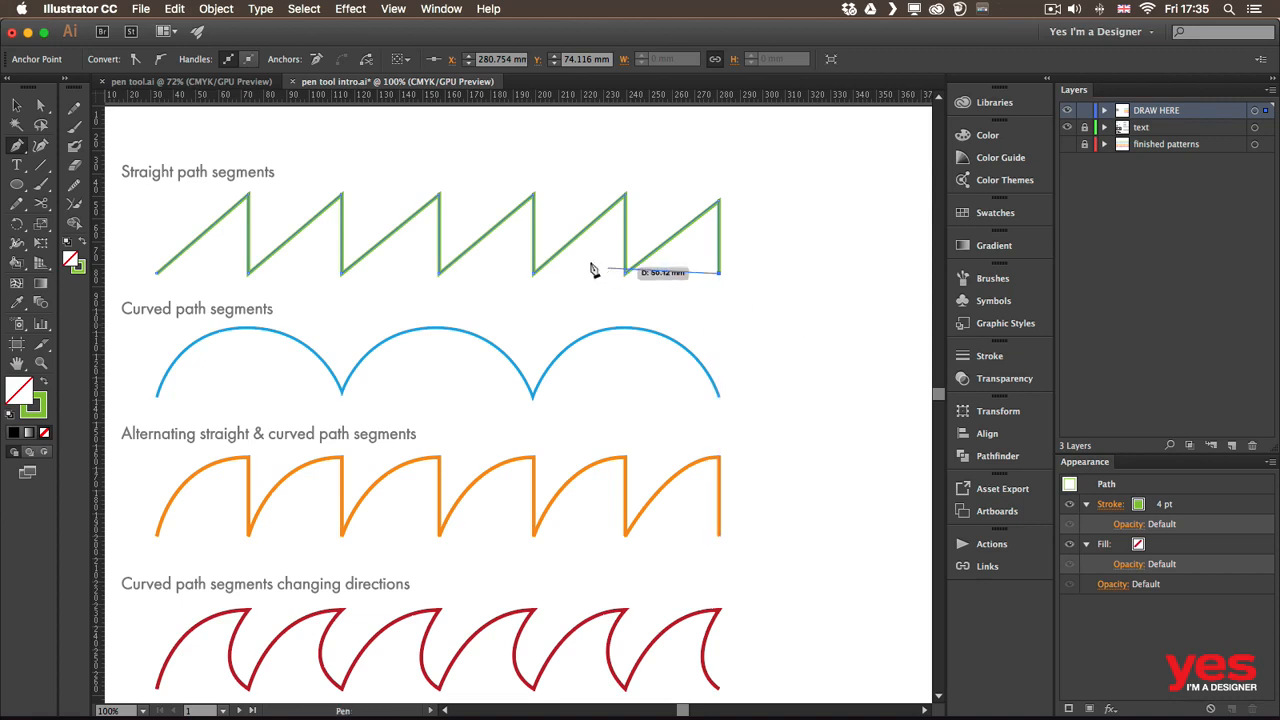
# Check that Smart Guides are enabled
pyautogui.click(393, 10)
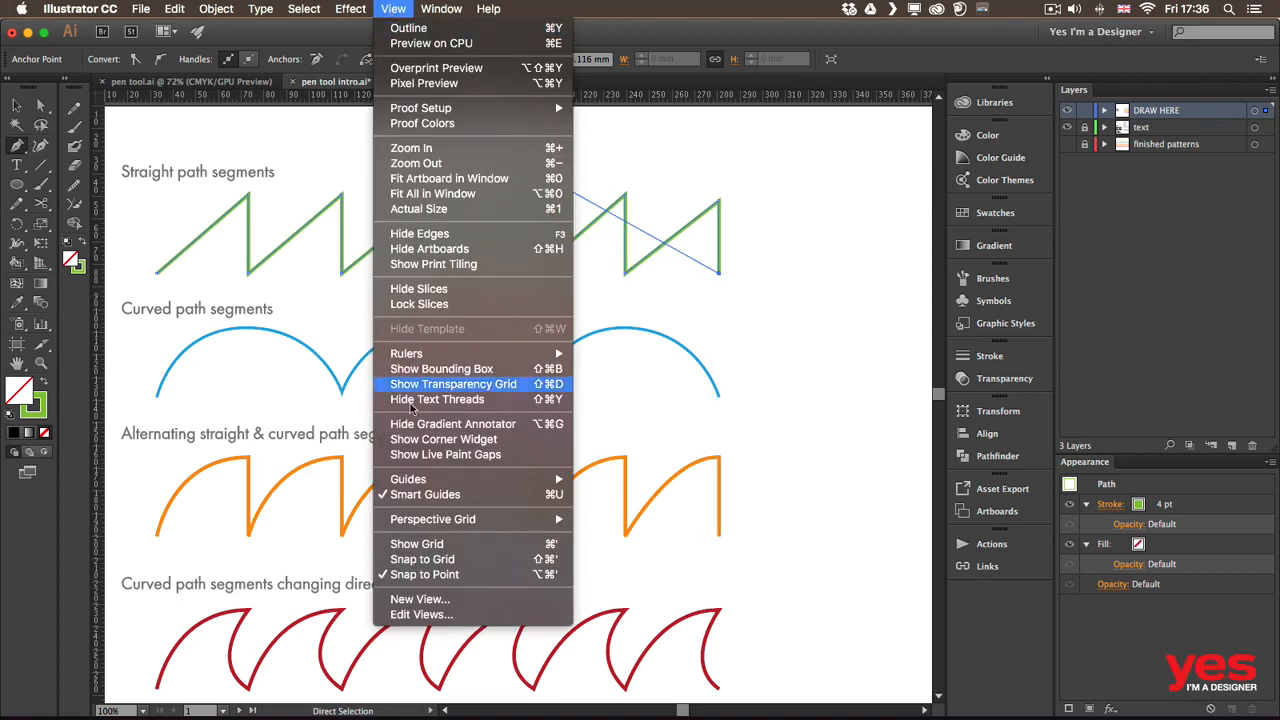
pyautogui.click(429, 496)
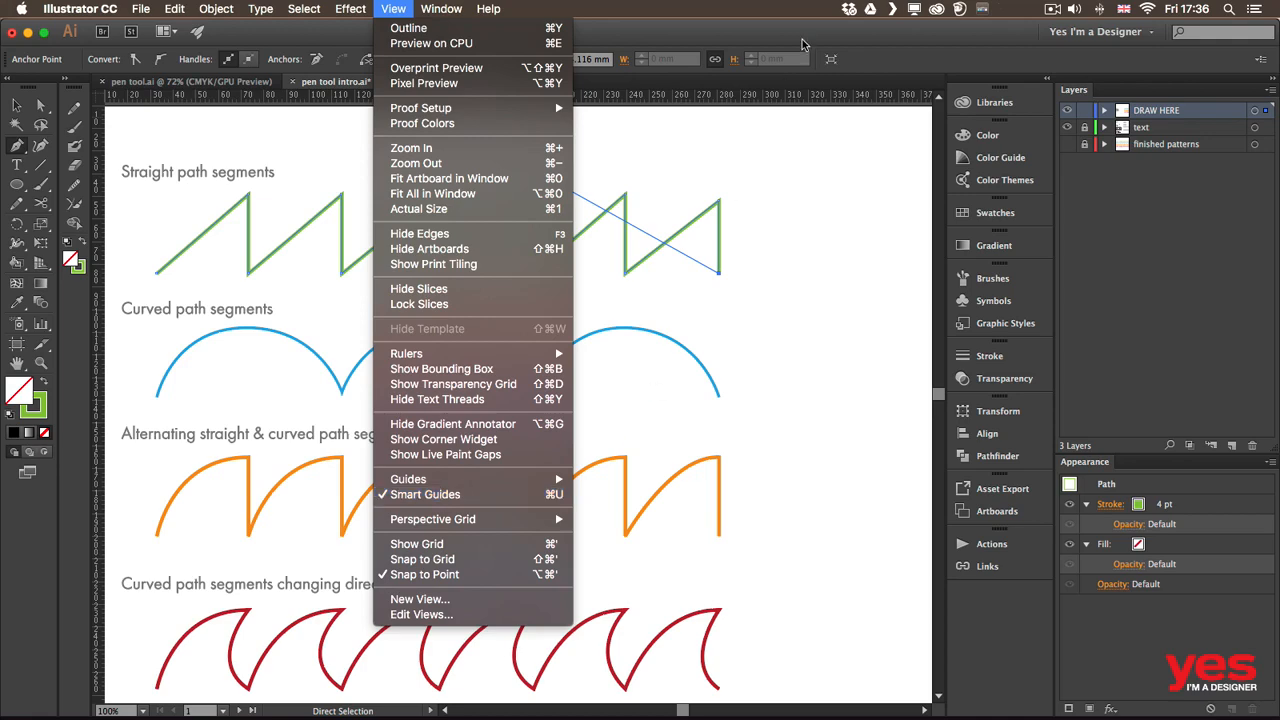
# Extend the green zigzag with a diagonal segment about 55 mm long and a vertical segment about 35 mm long, aligned with the existing teeth
pyautogui.press('space')
pyautogui.moveTo(786, 259); pyautogui.dragTo(500, 266)
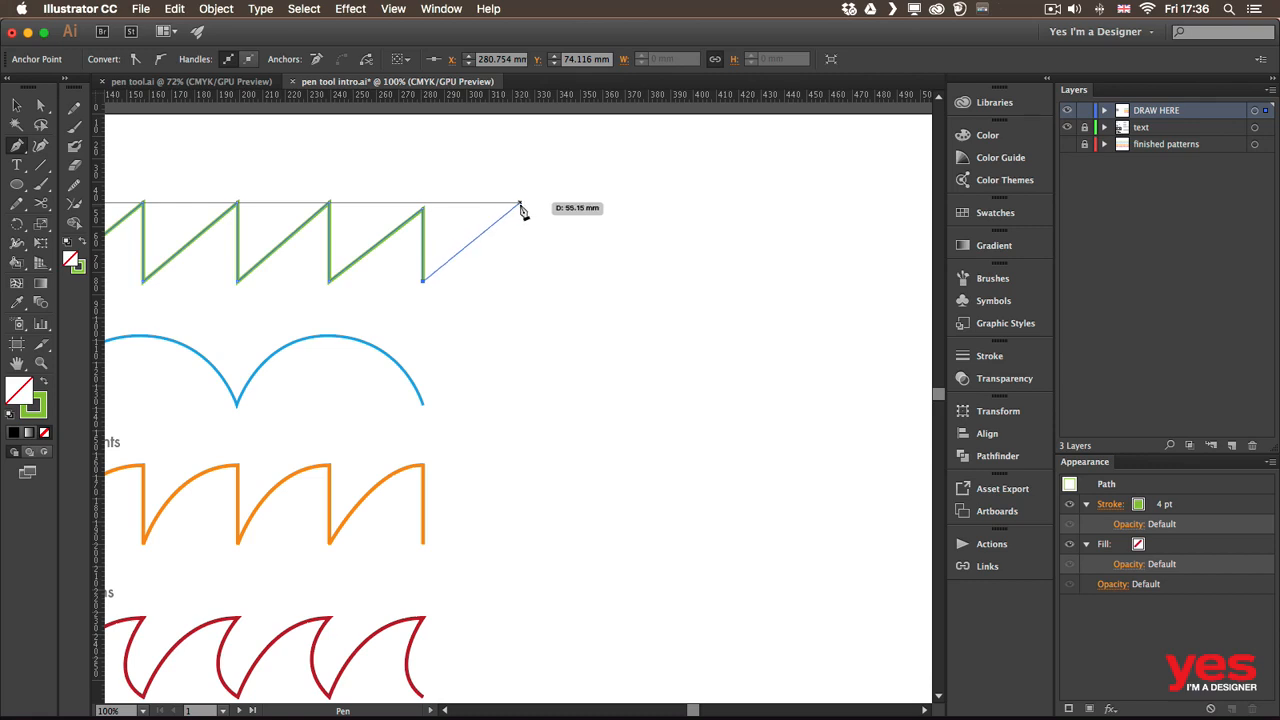
pyautogui.click(520, 204)
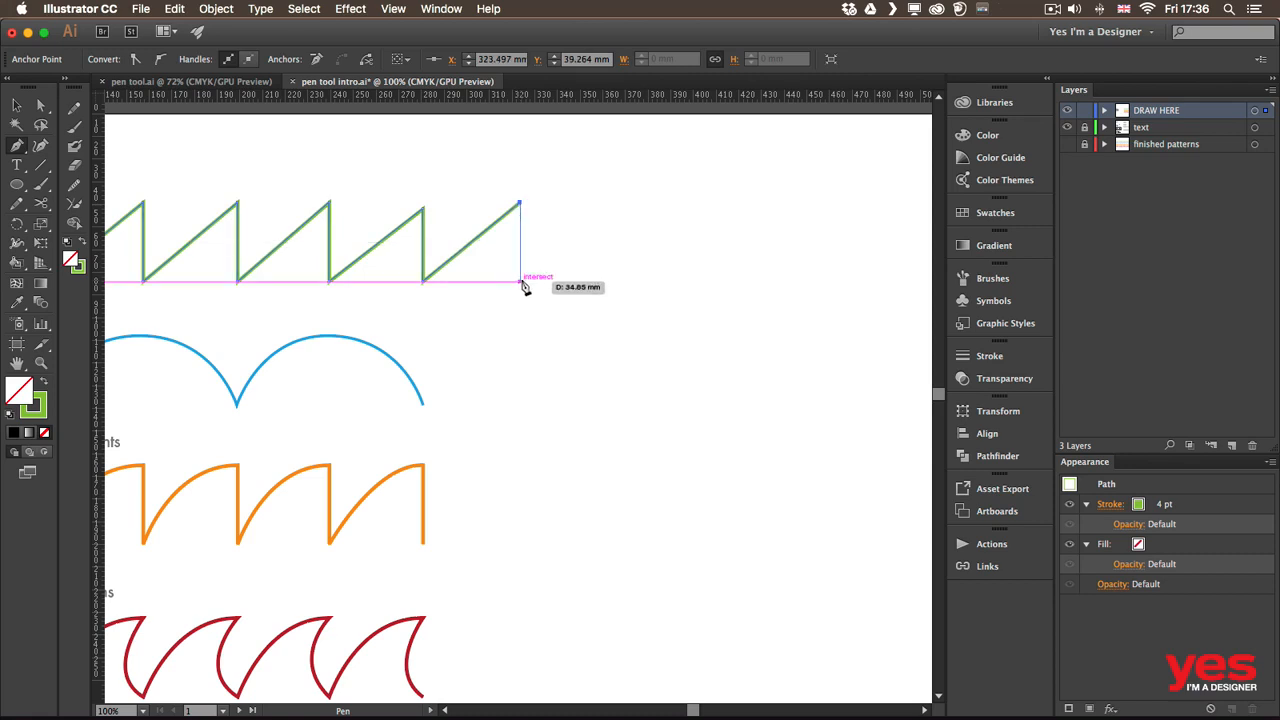
pyautogui.click(520, 281)
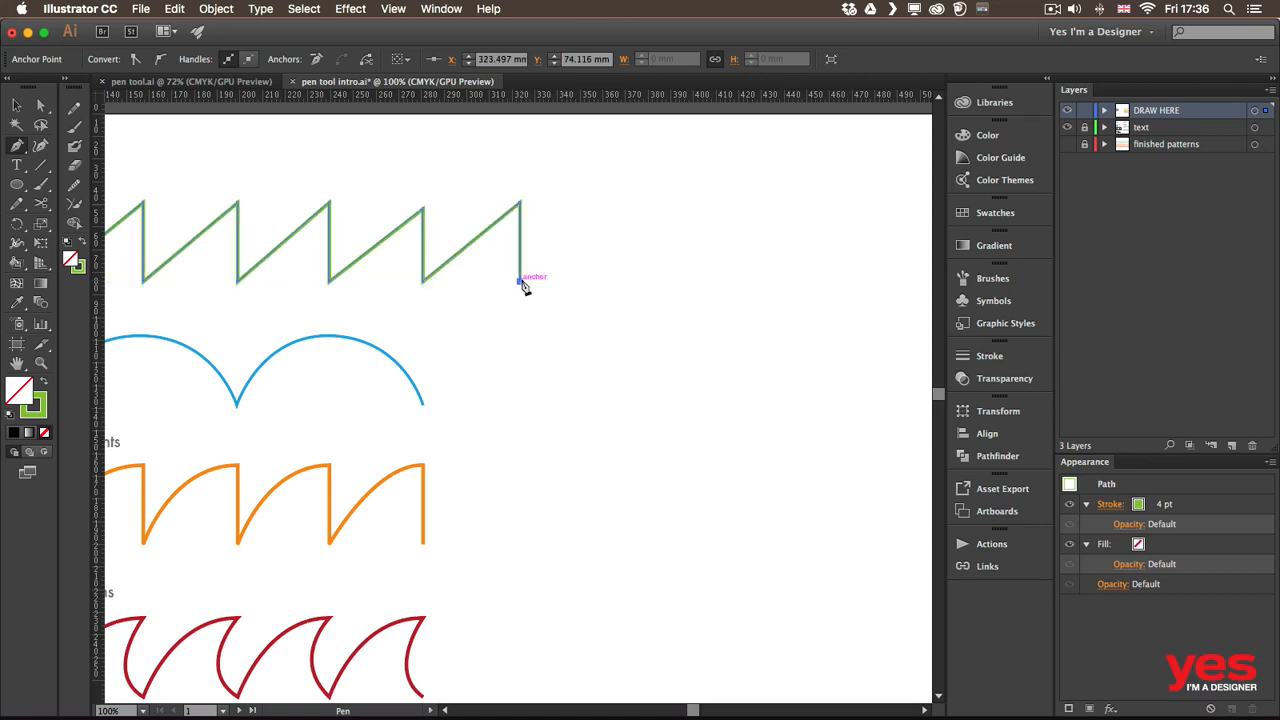
# Extend the green zigzag with two more diagonal-and-vertical teeth aligned with the existing ones, each about 40 mm wide and 35 mm high, and end the path
pyautogui.click(612, 203)
pyautogui.click(612, 282)
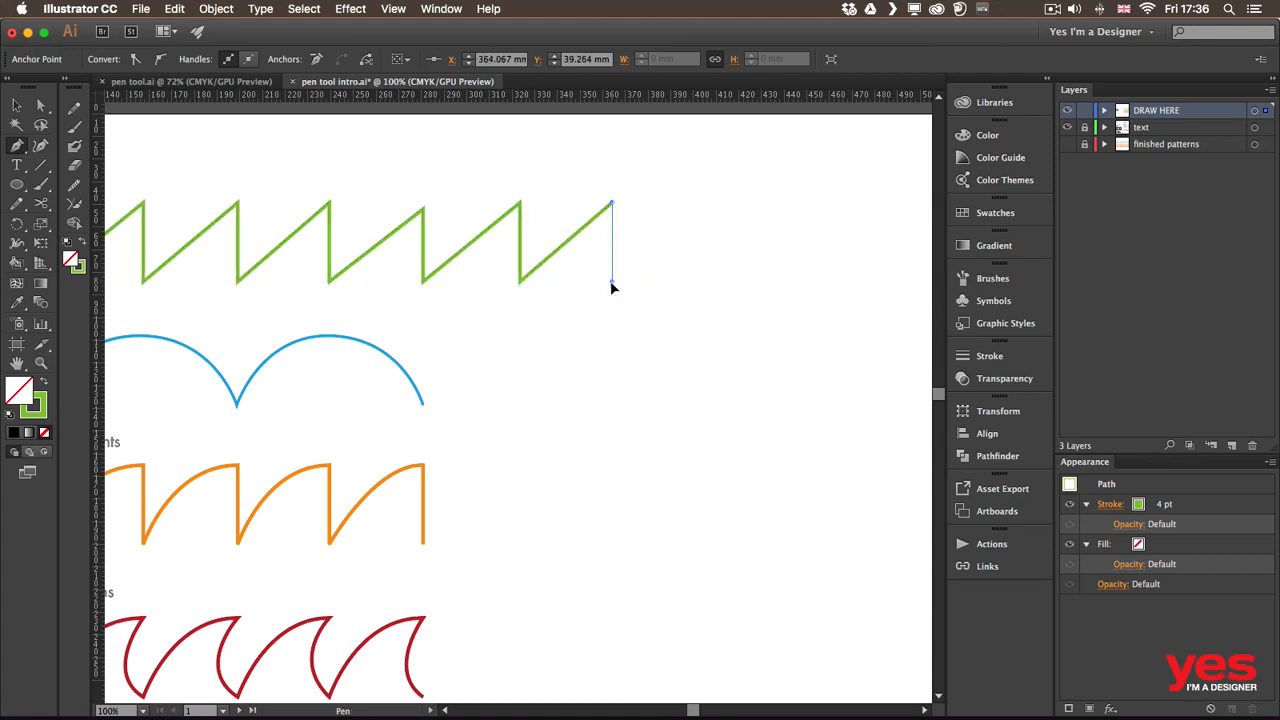
pyautogui.click(703, 203)
pyautogui.click(704, 282)
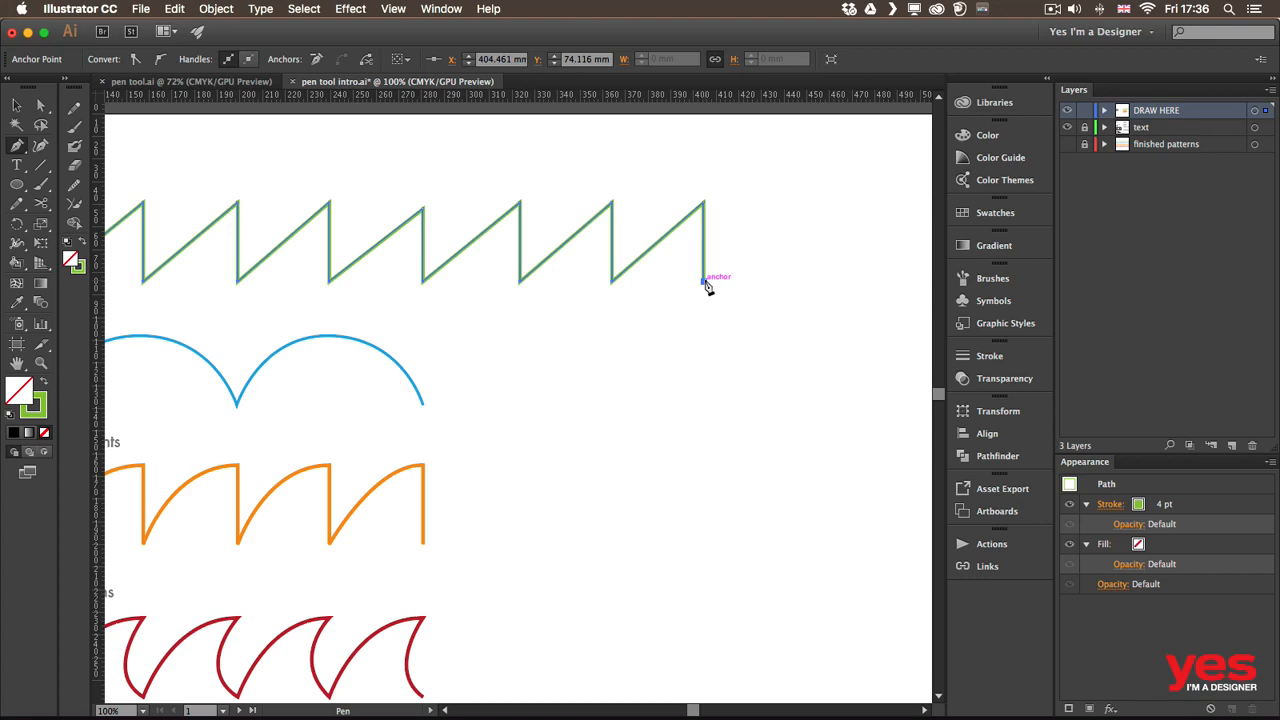
pyautogui.keyDown('super'); pyautogui.click(653, 348); pyautogui.keyUp('super')
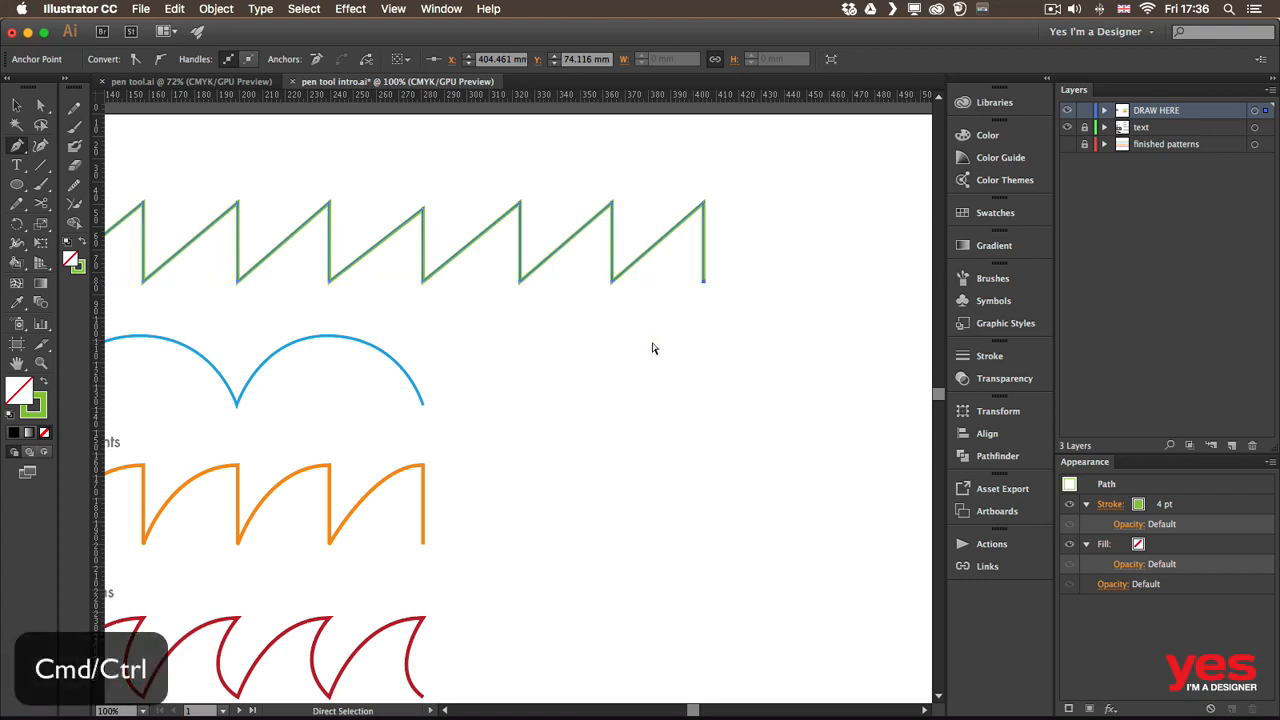
pyautogui.keyDown('super'); pyautogui.click(653, 348); pyautogui.keyUp('super')
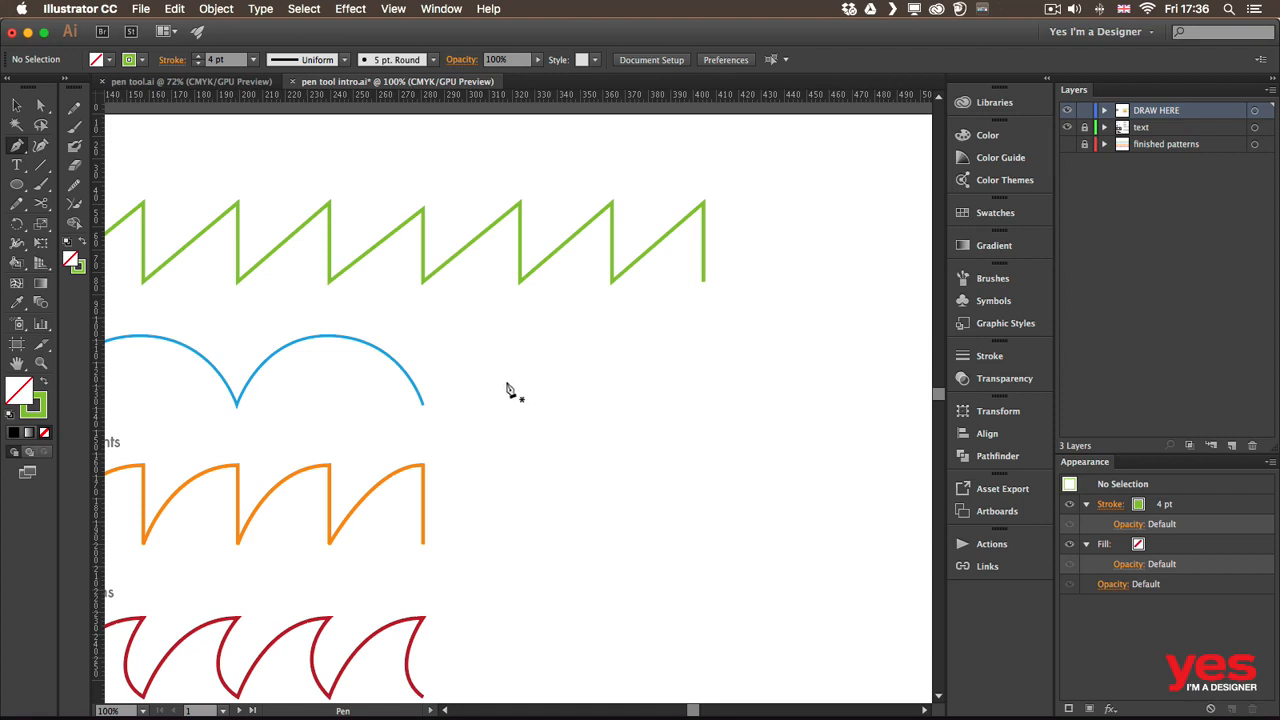
# Continue the blue curved path from its last anchor point with an arch about 84 mm wide and 31 mm high
pyautogui.click(423, 404)
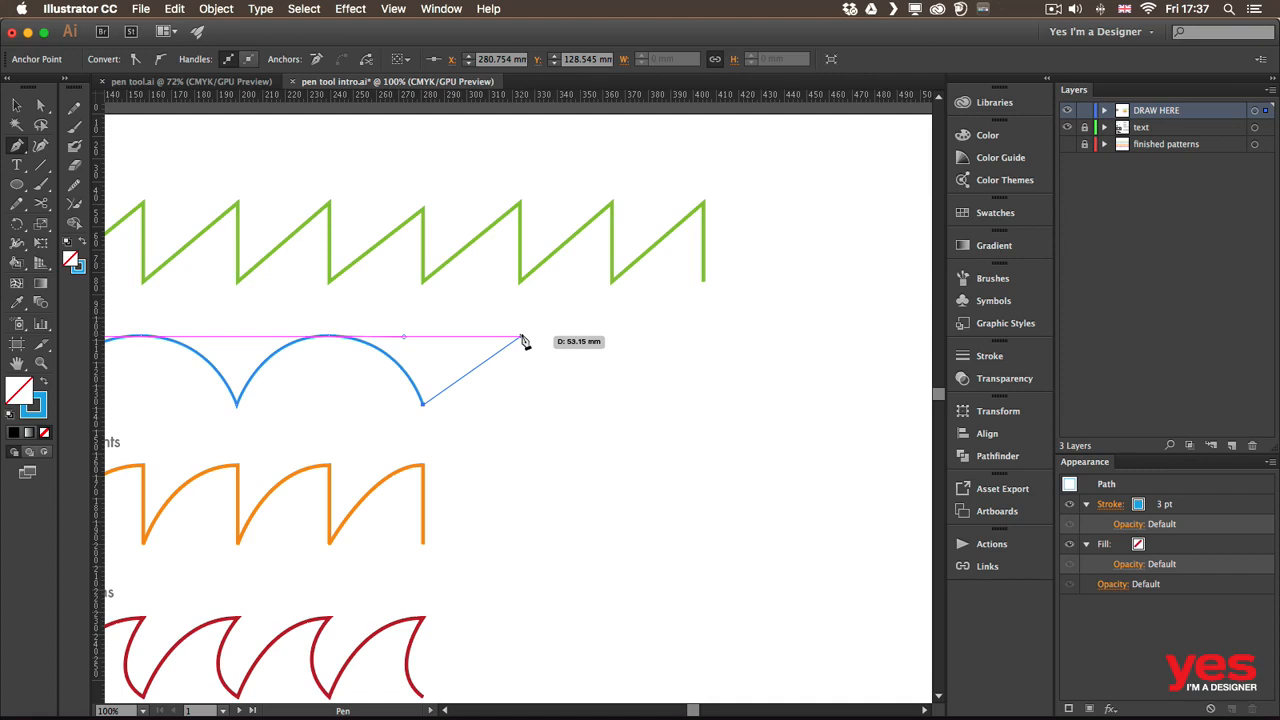
pyautogui.moveTo(521, 335); pyautogui.dragTo(601, 342)
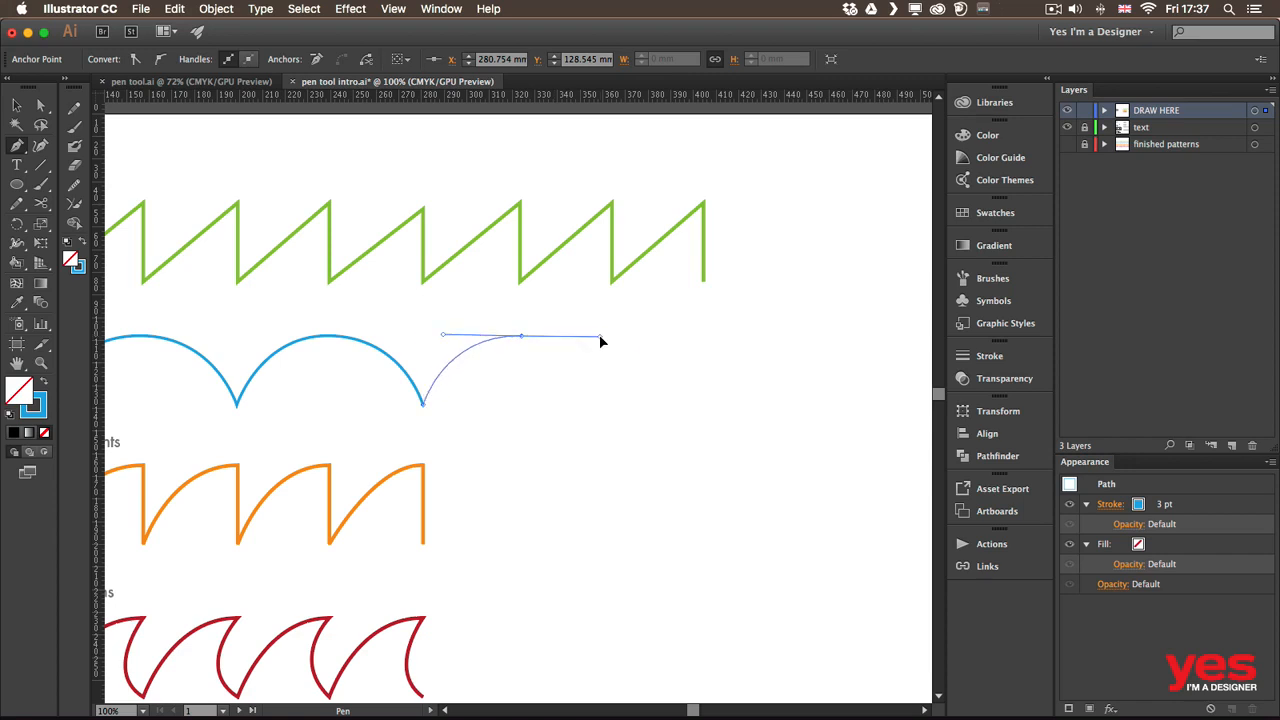
pyautogui.moveTo(601, 342)
pyautogui.mouseDown()
pyautogui.moveTo(583, 323)
pyautogui.moveTo(581, 365)
pyautogui.moveTo(577, 318)
pyautogui.moveTo(546, 322)
pyautogui.moveTo(540, 340)
pyautogui.moveTo(600, 342)
pyautogui.mouseUp()
pyautogui.moveTo(600, 338); pyautogui.dragTo(600, 338)
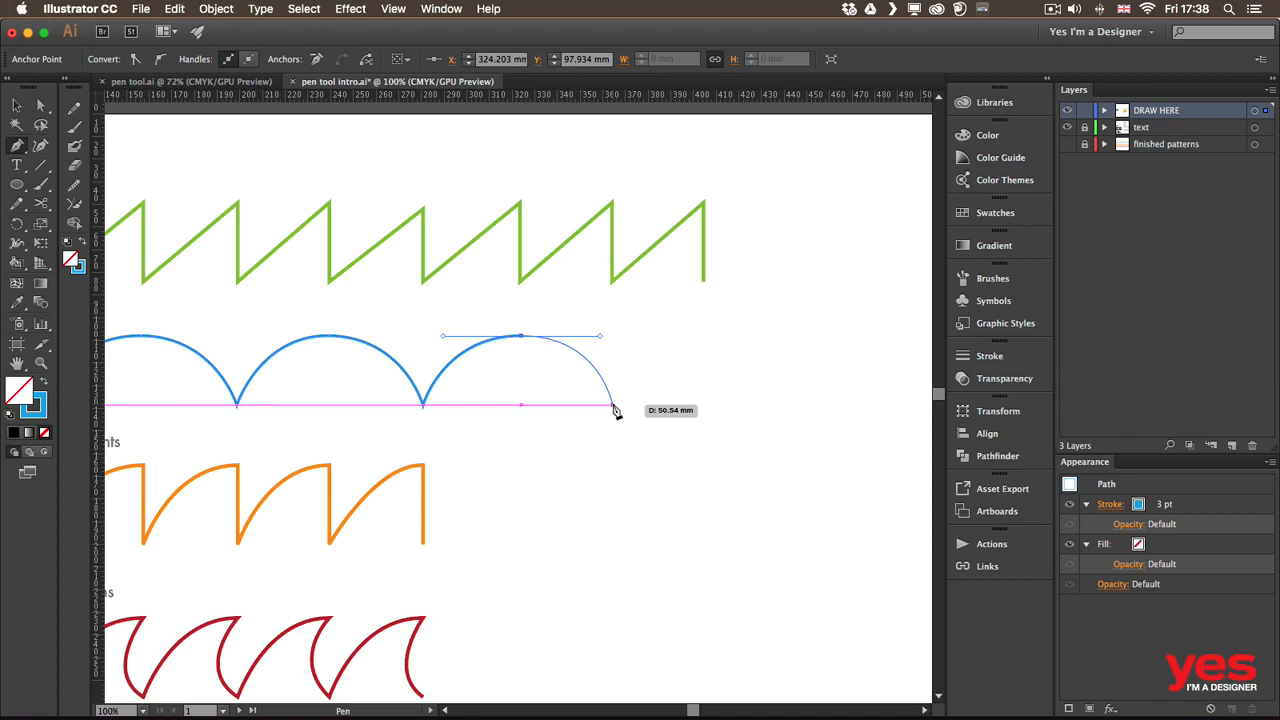
pyautogui.click(613, 406)
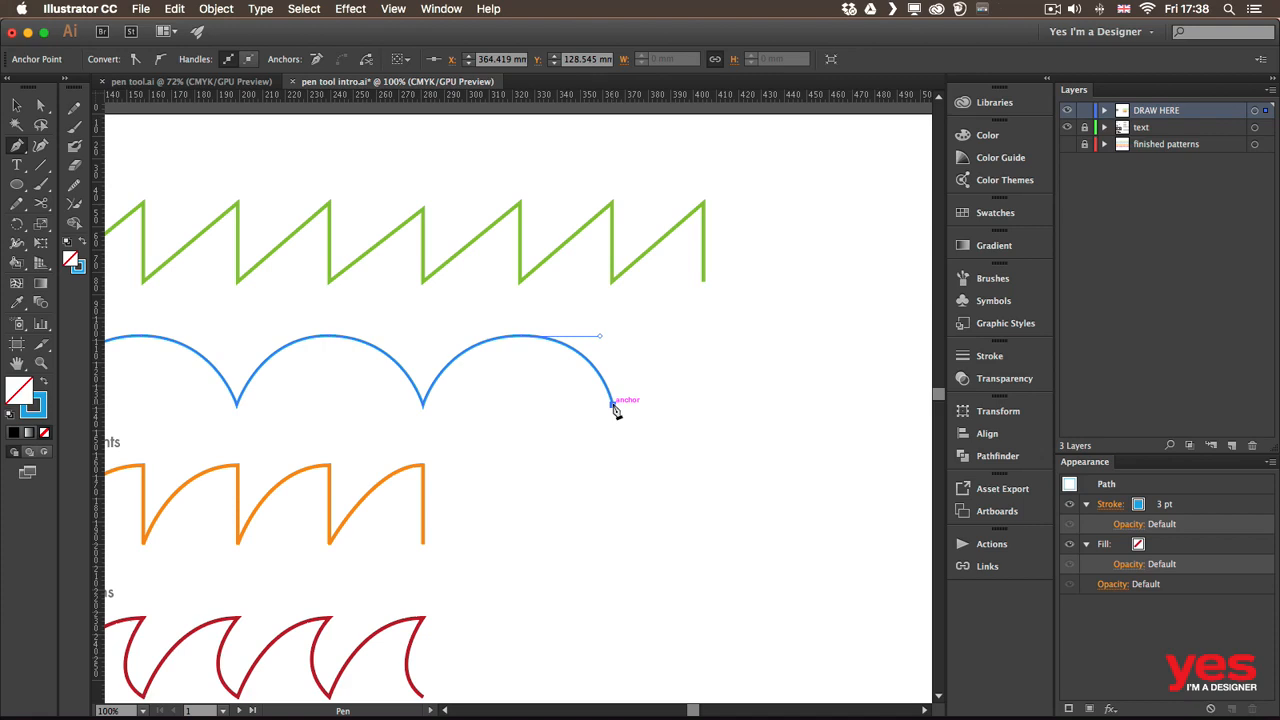
# Add a second blue arch about 76 mm wide, level with the earlier arches, and end the path
pyautogui.moveTo(613, 406); pyautogui.dragTo(603, 467)
pyautogui.moveTo(703, 337); pyautogui.dragTo(772, 349)
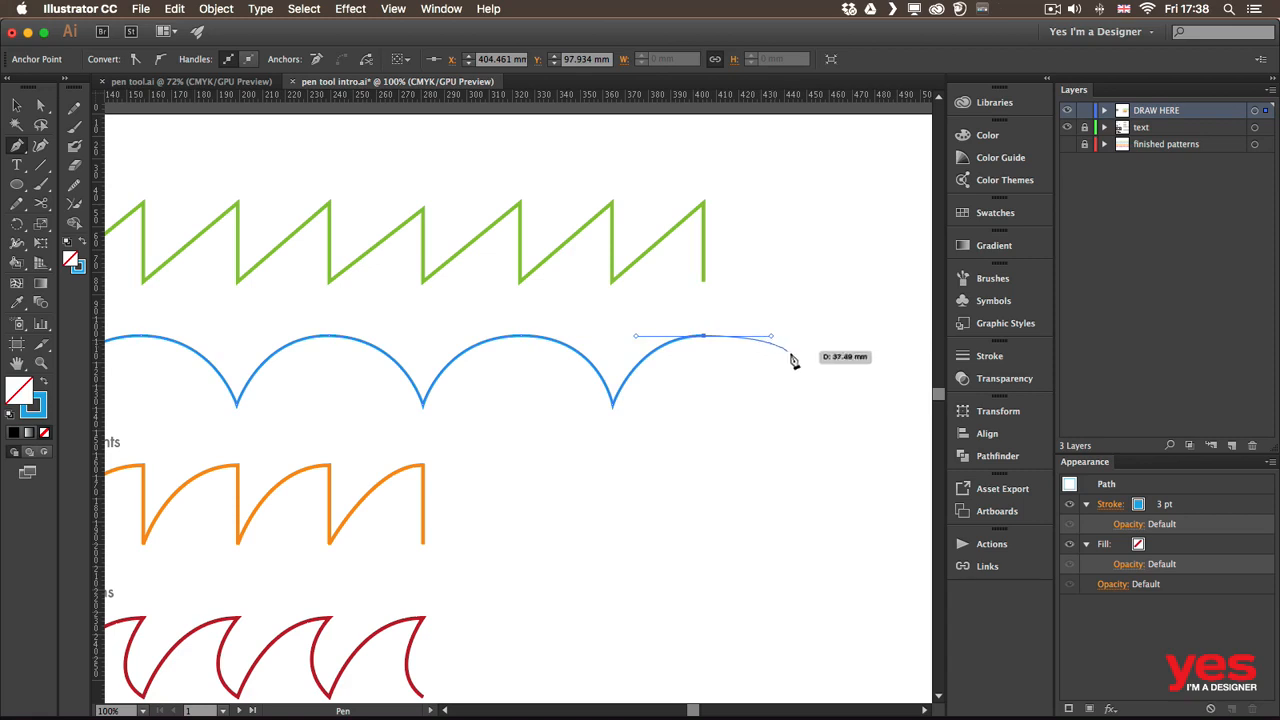
pyautogui.click(783, 406)
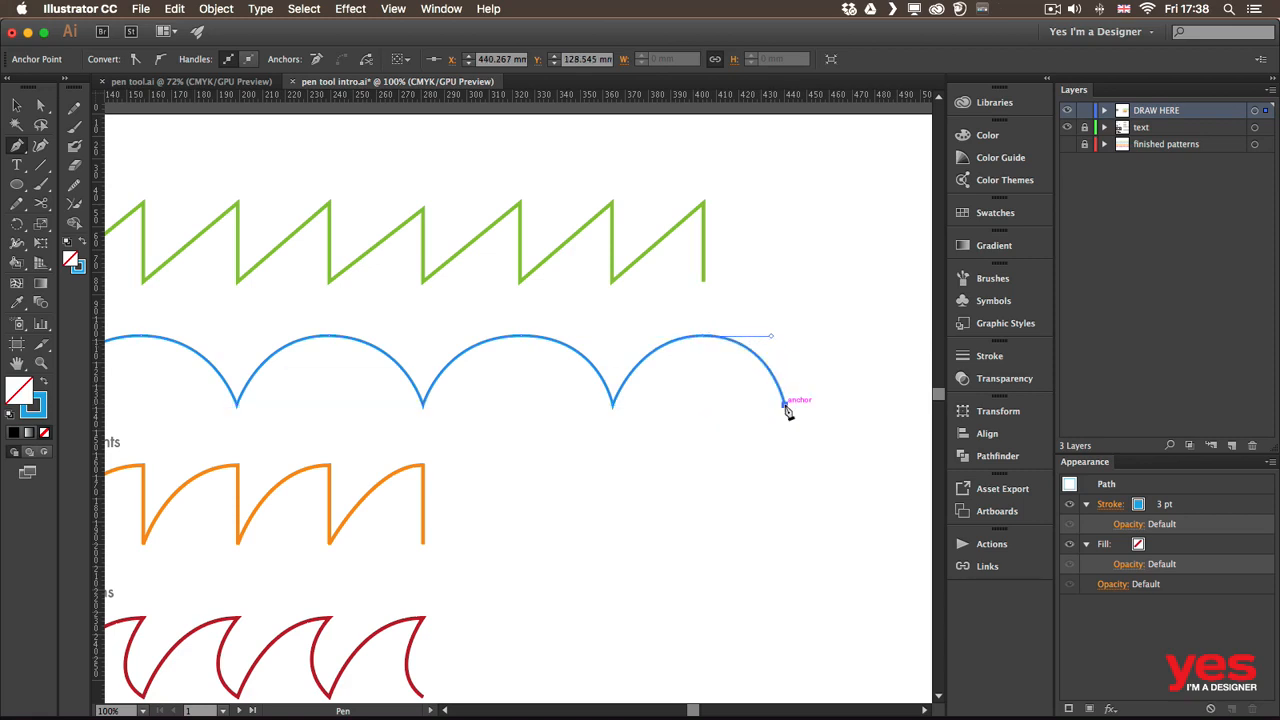
pyautogui.keyDown('super'); pyautogui.click(799, 478); pyautogui.keyUp('super')
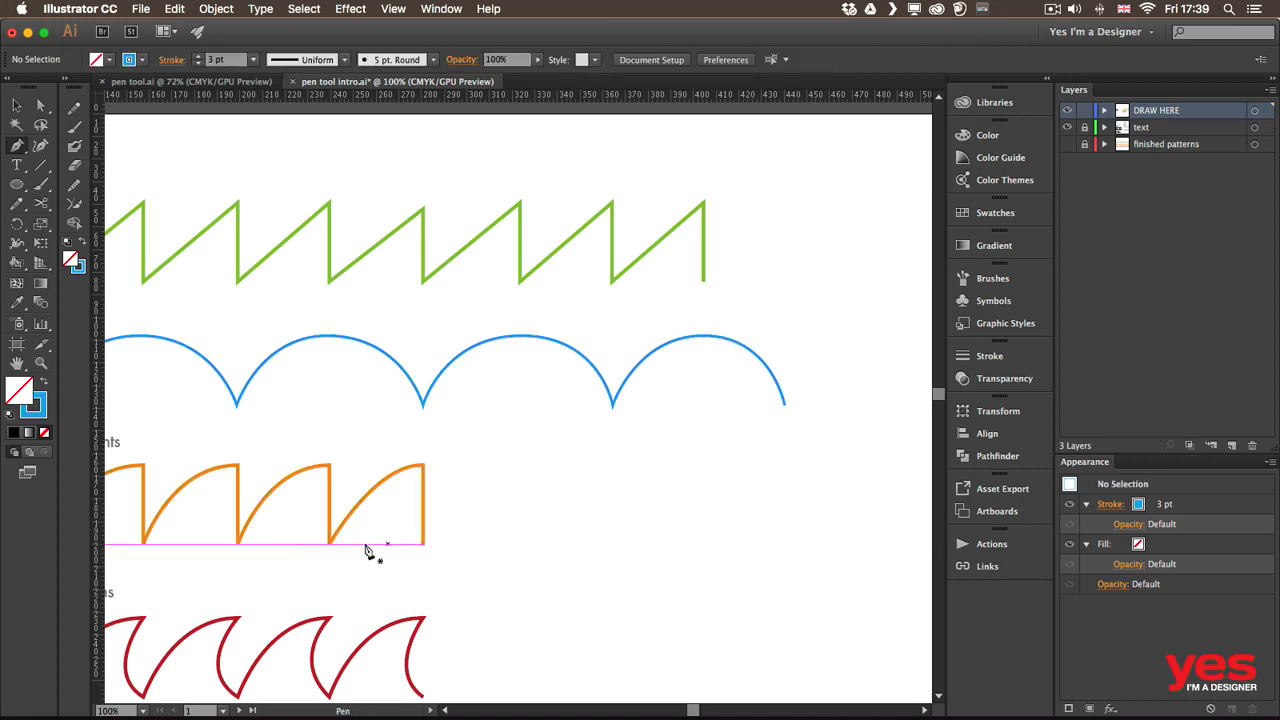
# Continue the orange path with a curved segment spanning about 56 mm, retract its outgoing handle, and add a vertical segment about 35 mm long
pyautogui.press('space')
pyautogui.moveTo(305, 543); pyautogui.dragTo(602, 526)
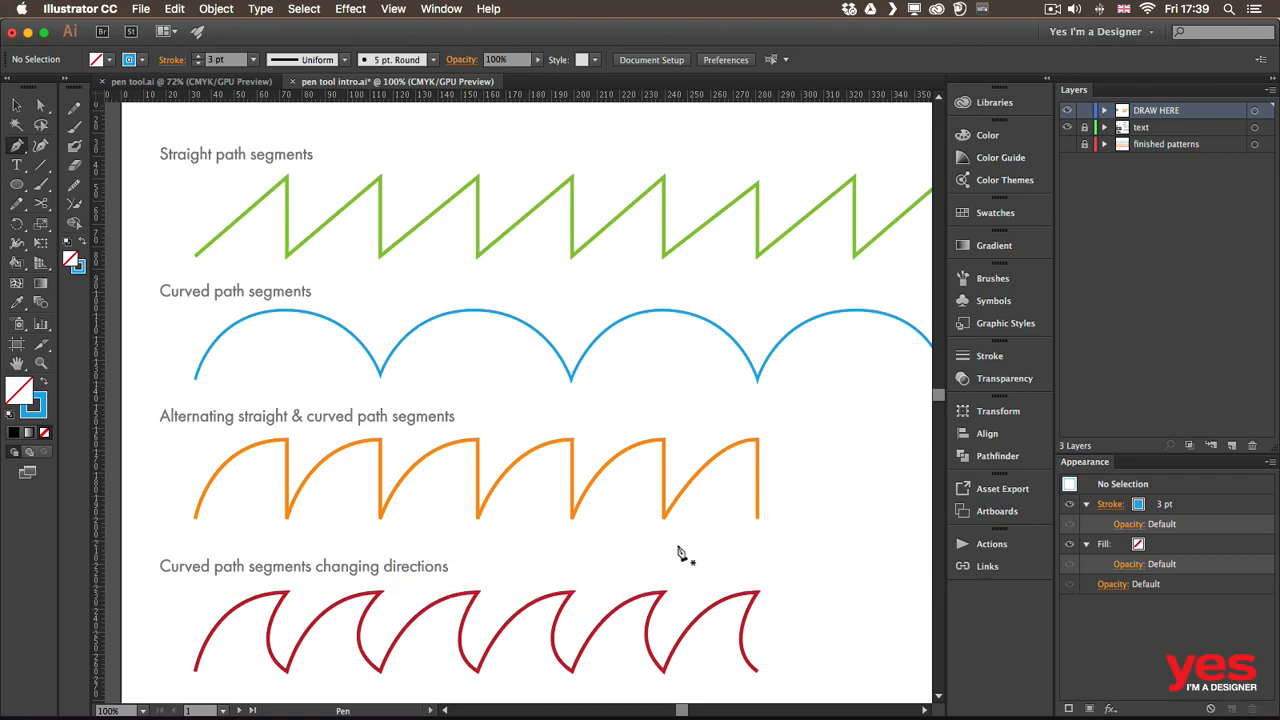
pyautogui.moveTo(768, 543); pyautogui.dragTo(443, 514)
pyautogui.click(435, 489)
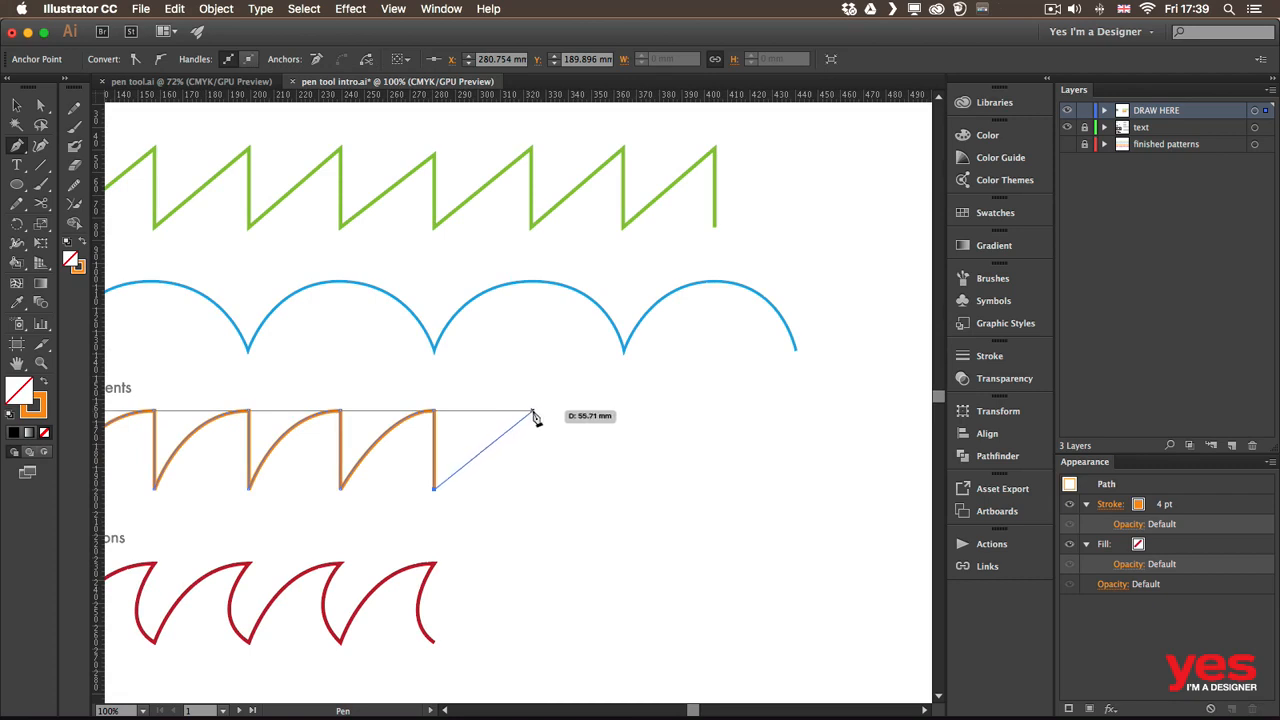
pyautogui.moveTo(533, 411)
pyautogui.mouseDown()
pyautogui.moveTo(598, 412)
pyautogui.moveTo(586, 417)
pyautogui.moveTo(596, 458)
pyautogui.moveTo(574, 391)
pyautogui.moveTo(569, 423)
pyautogui.moveTo(598, 418)
pyautogui.mouseUp()
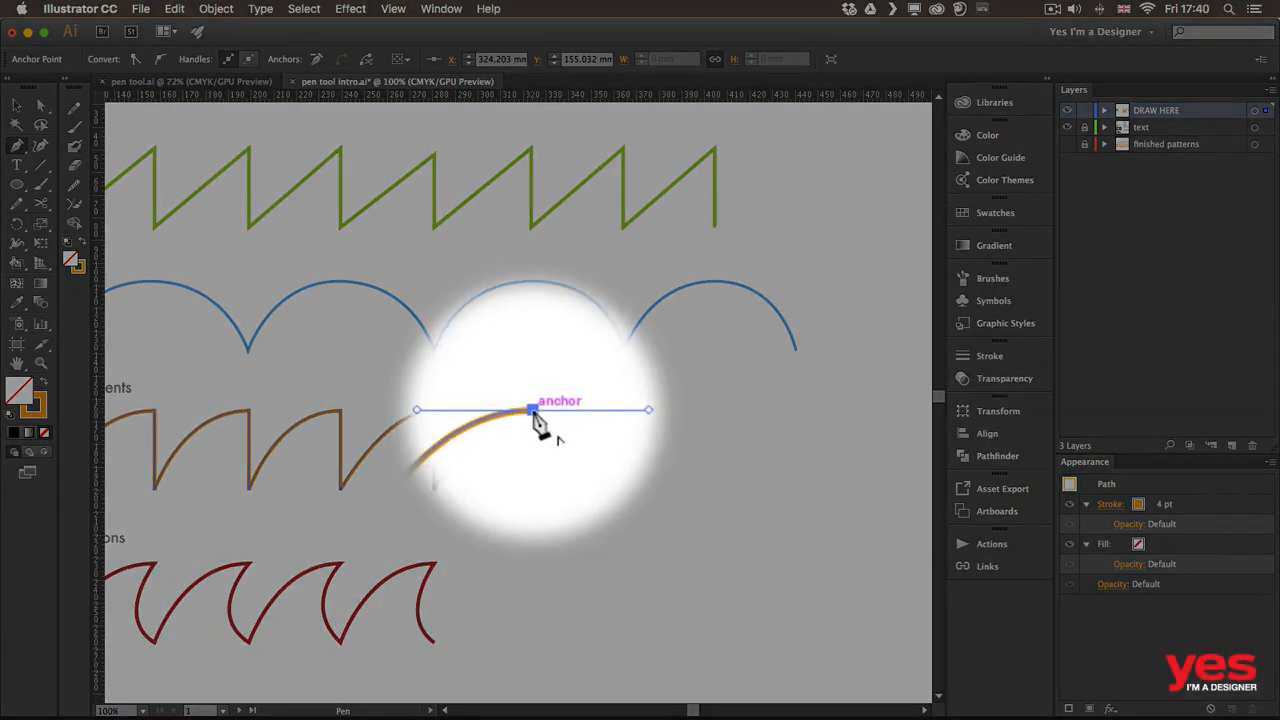
pyautogui.click(533, 411)
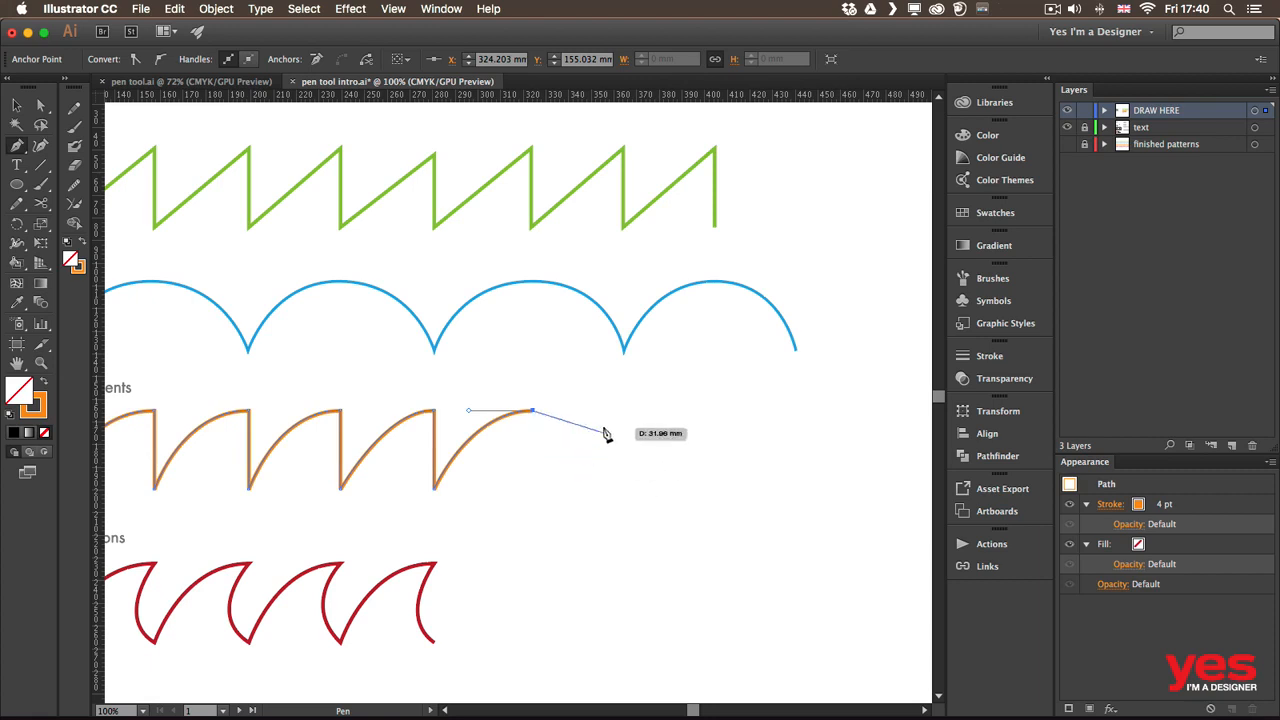
pyautogui.click(533, 489)
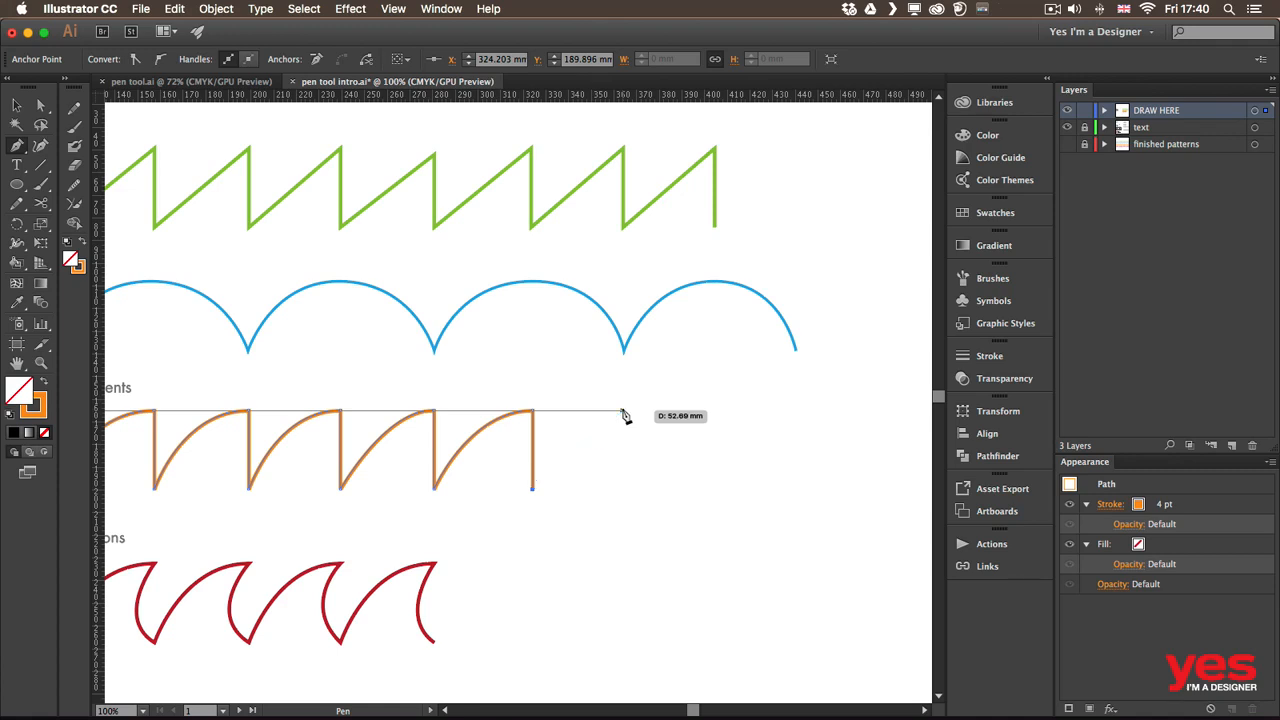
# Add two more curved-and-vertical teeth to the orange path, about 40 mm and 38 mm wide, retracting the crest handles, and end the path
pyautogui.moveTo(622, 411); pyautogui.dragTo(690, 411)
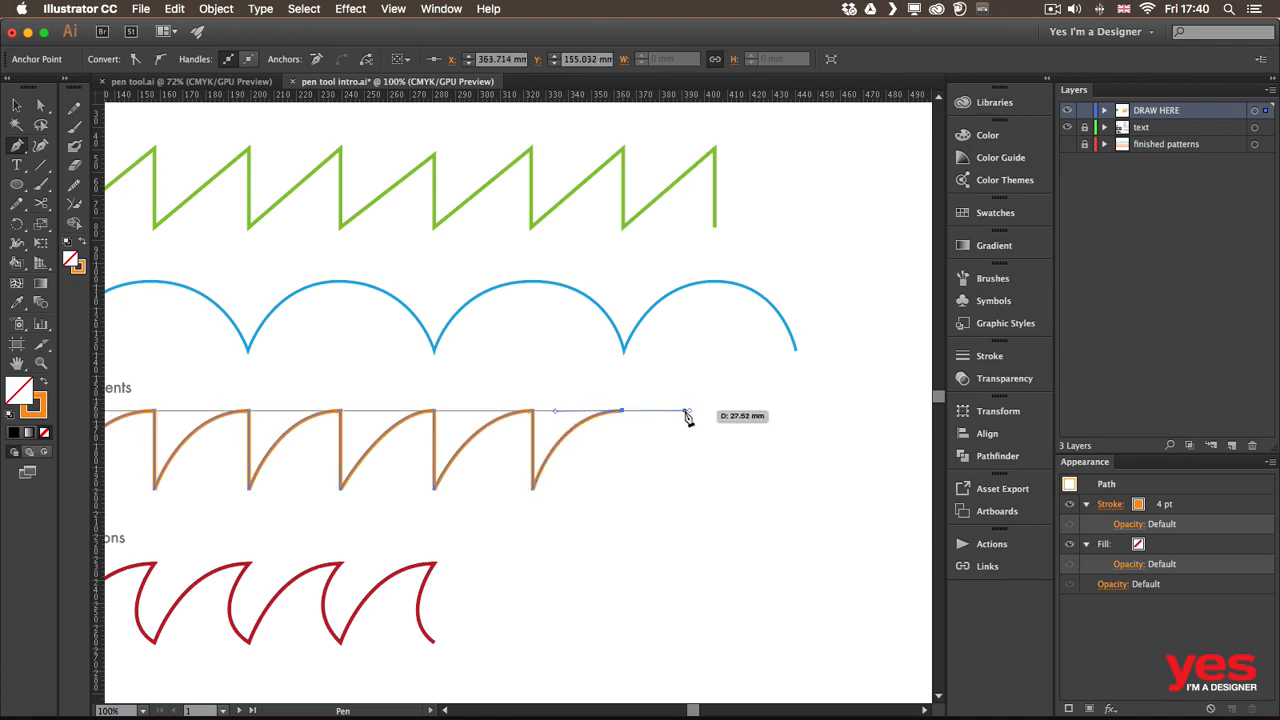
pyautogui.click(622, 411)
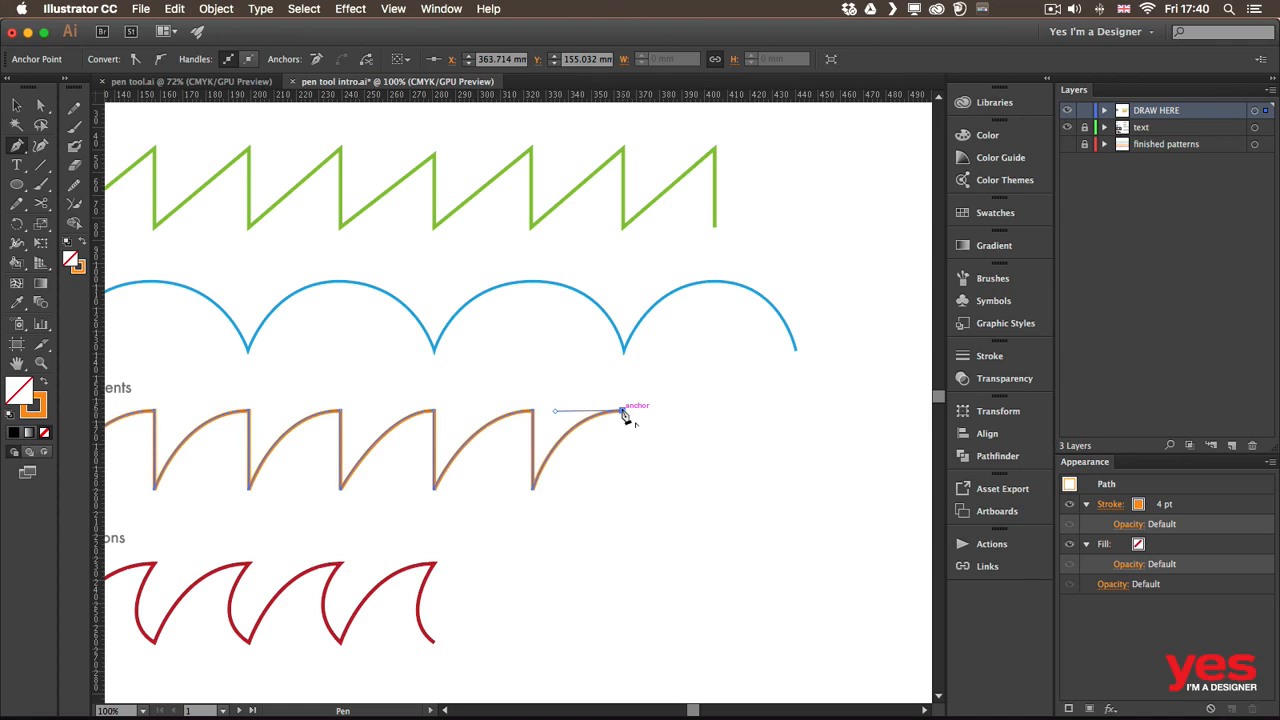
pyautogui.click(622, 488)
pyautogui.moveTo(707, 410); pyautogui.dragTo(709, 497)
pyautogui.click(708, 490)
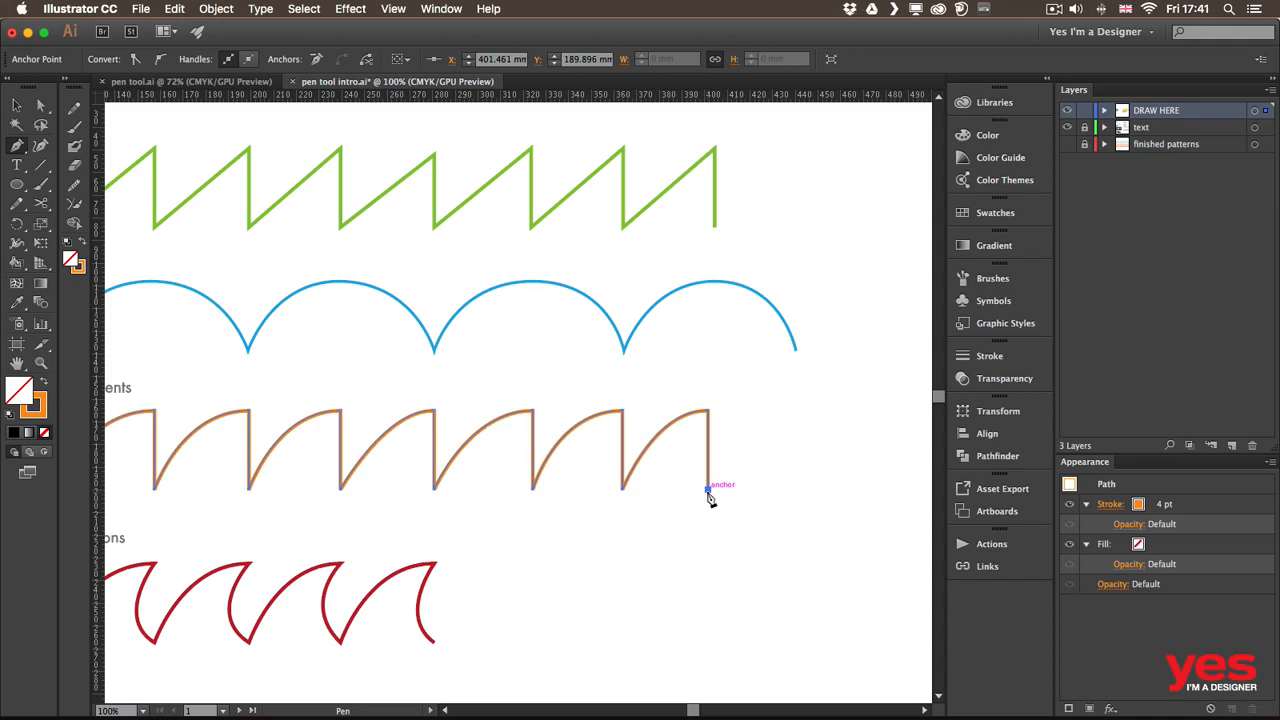
pyautogui.keyDown('super'); pyautogui.click(803, 551); pyautogui.keyUp('super')
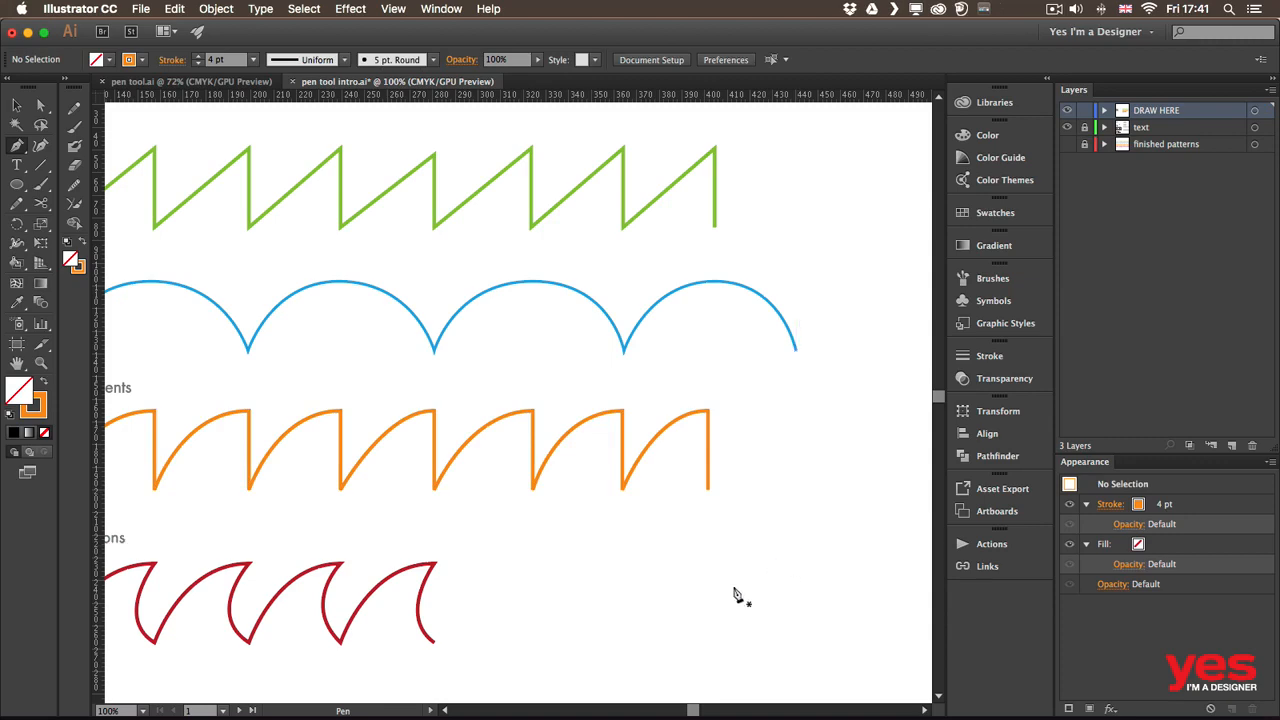
# Continue the red direction-changing path with a rising curved segment spanning about 54 mm and retract the outgoing handle at its crest
pyautogui.press('space')
pyautogui.moveTo(460, 557); pyautogui.dragTo(726, 432)
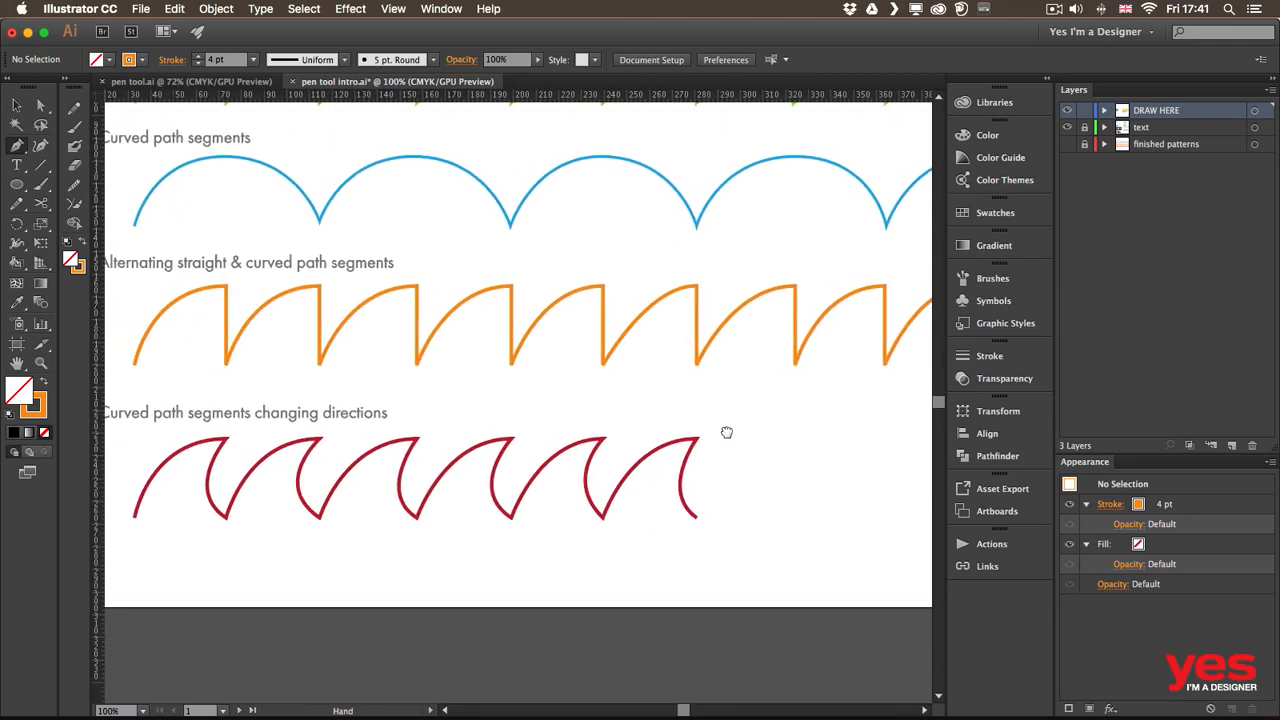
pyautogui.moveTo(600, 432); pyautogui.dragTo(643, 410)
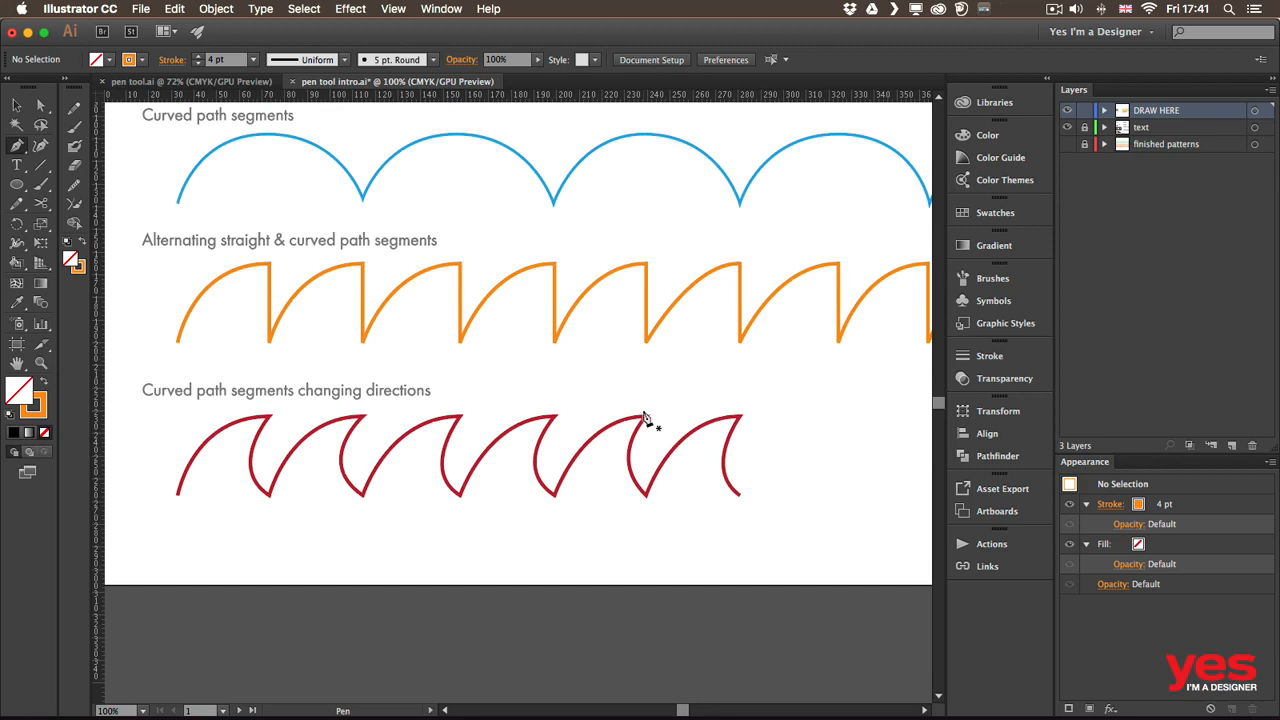
pyautogui.press('space')
pyautogui.moveTo(640, 409); pyautogui.dragTo(391, 397)
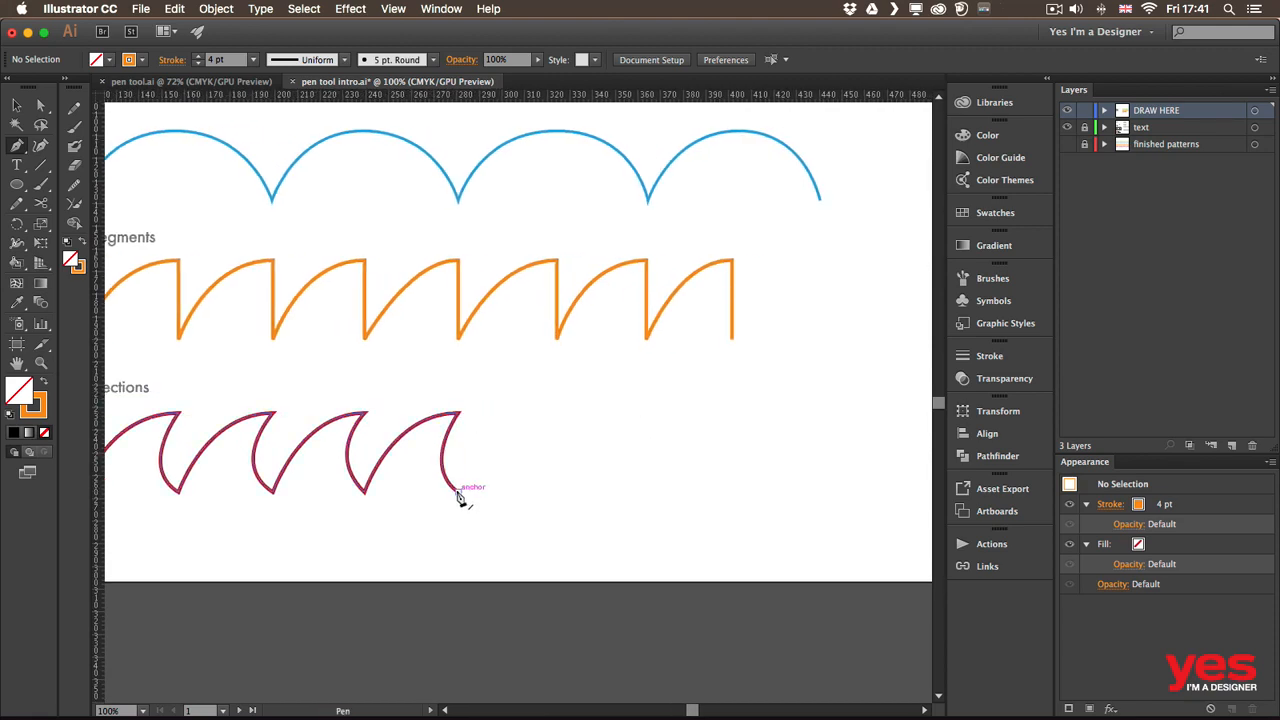
pyautogui.moveTo(458, 491); pyautogui.dragTo(623, 411)
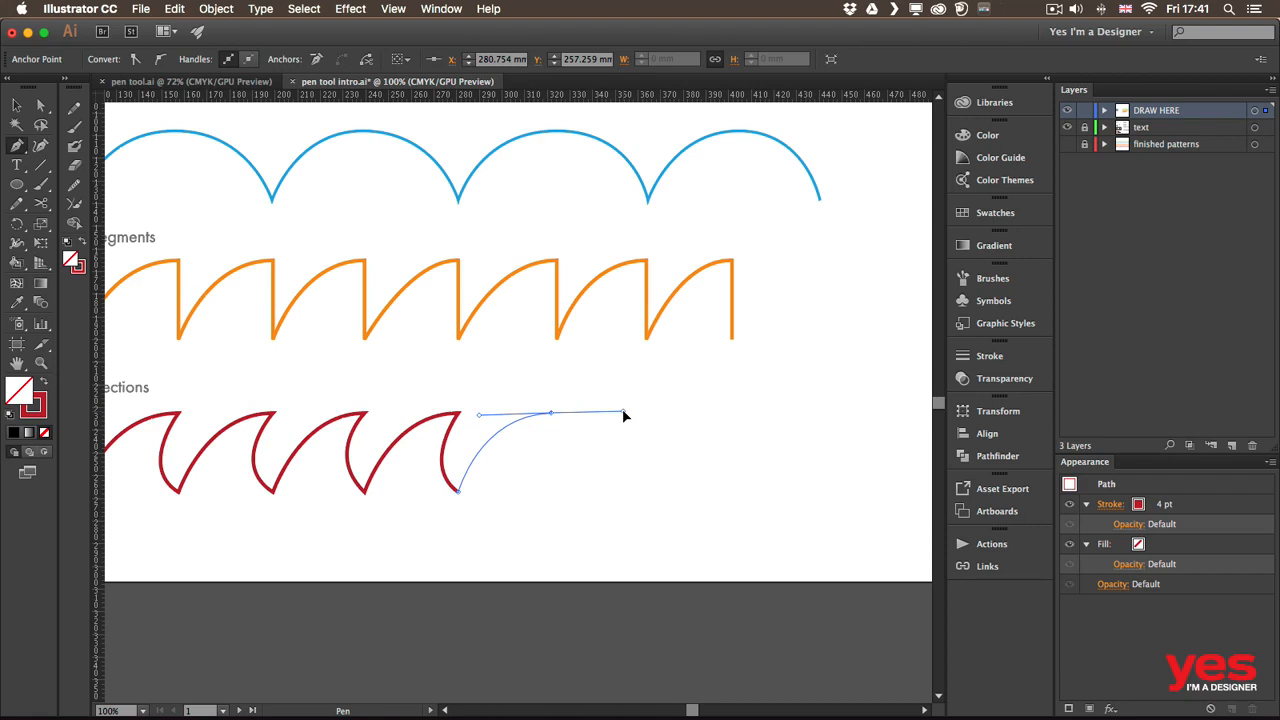
pyautogui.moveTo(623, 411); pyautogui.dragTo(623, 411)
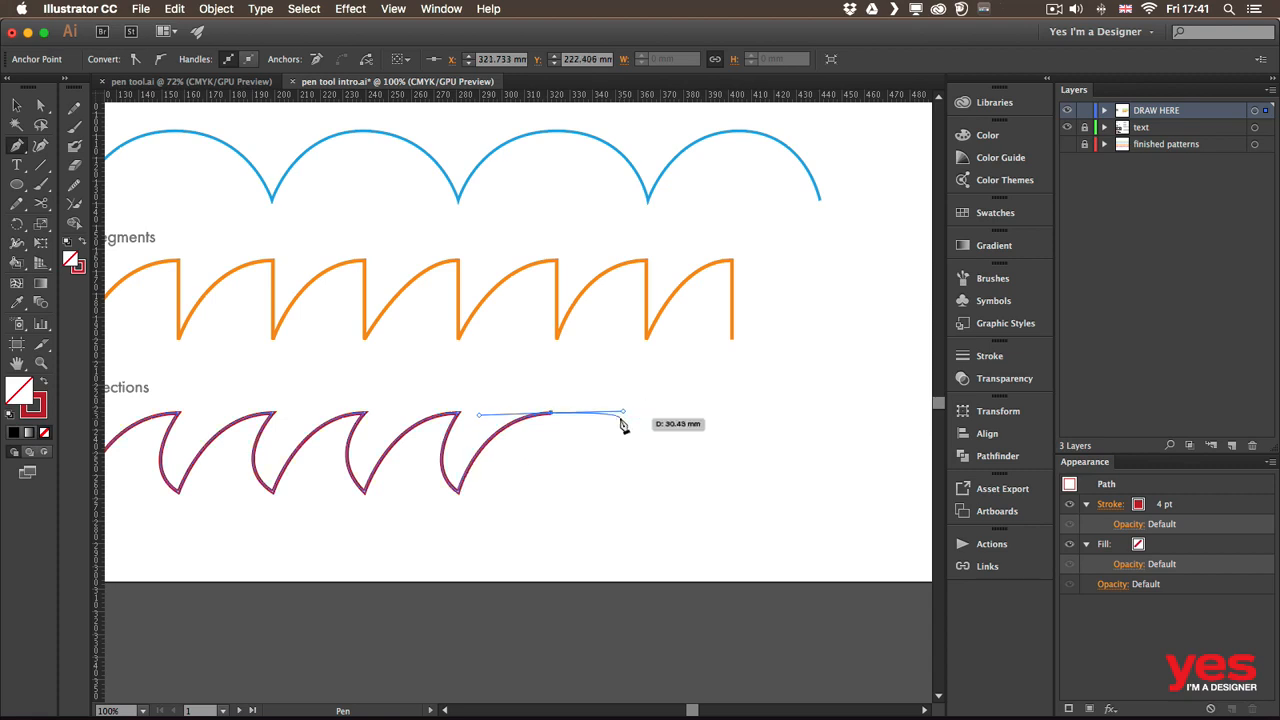
pyautogui.click(552, 414)
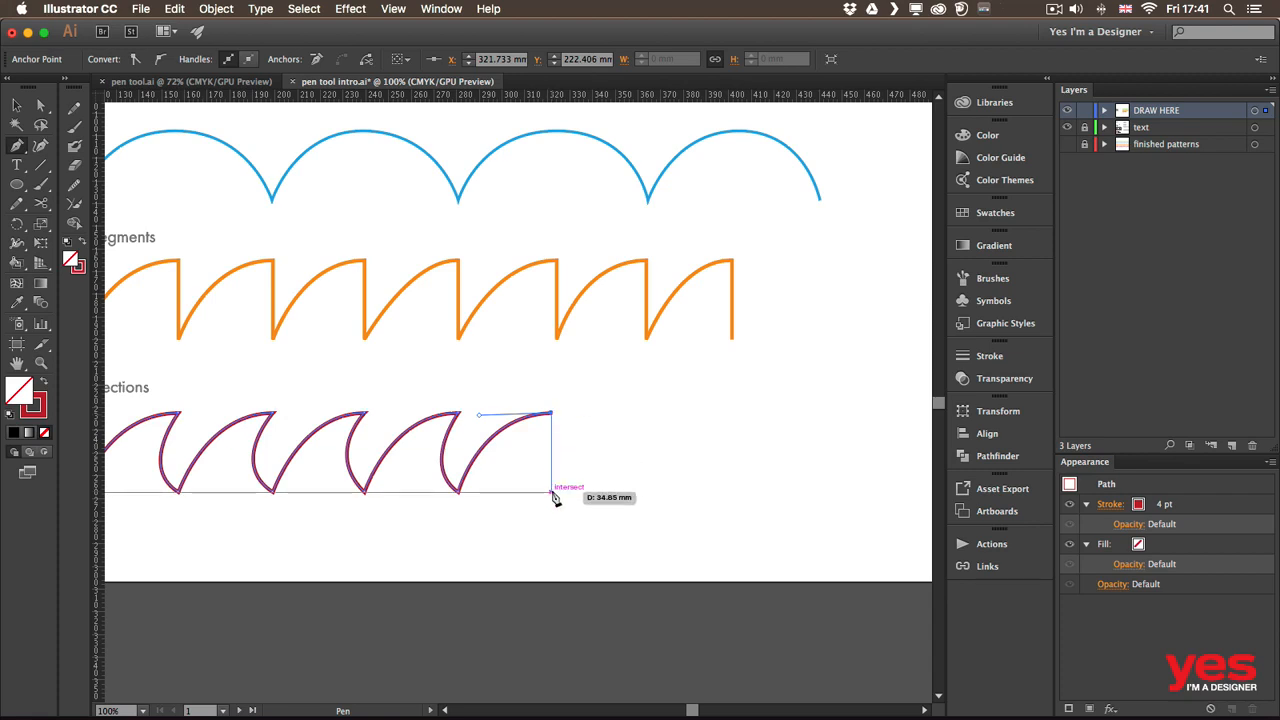
# Curve the red path back down to an anchor about 35 mm directly below the crest and retract that anchor's outgoing handle
pyautogui.moveTo(552, 493); pyautogui.dragTo(590, 545)
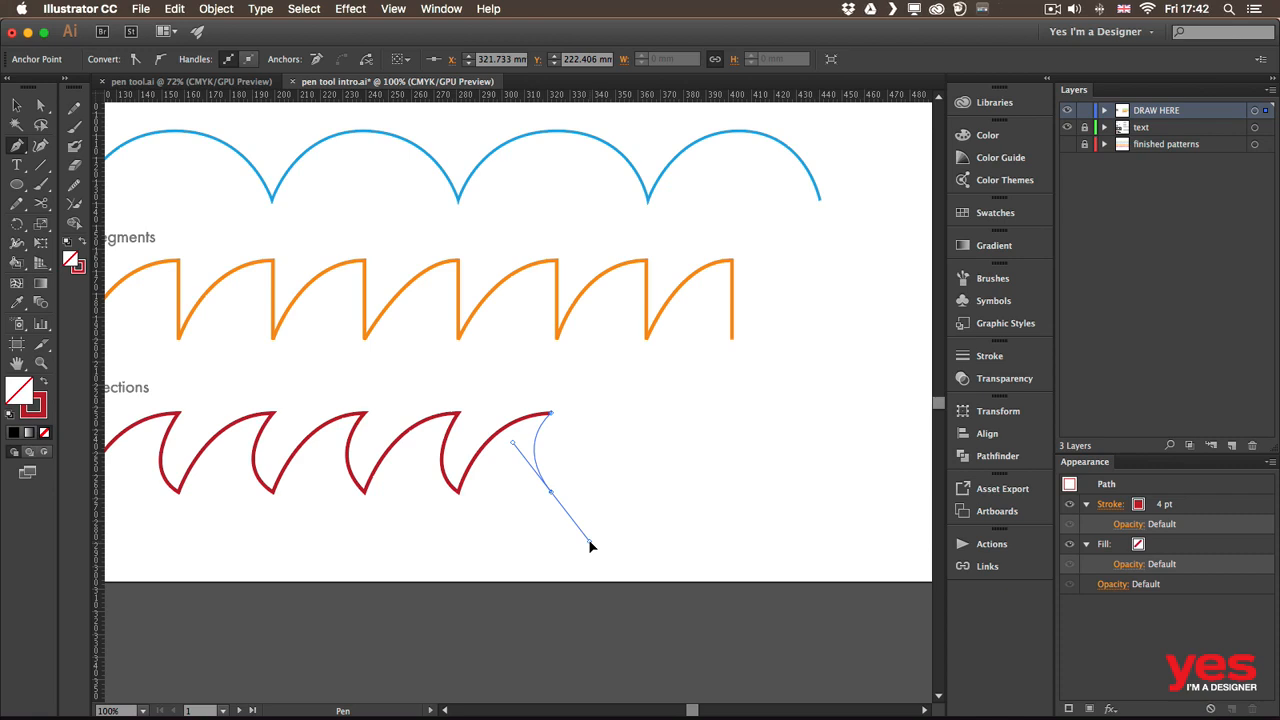
pyautogui.moveTo(588, 539); pyautogui.dragTo(589, 541)
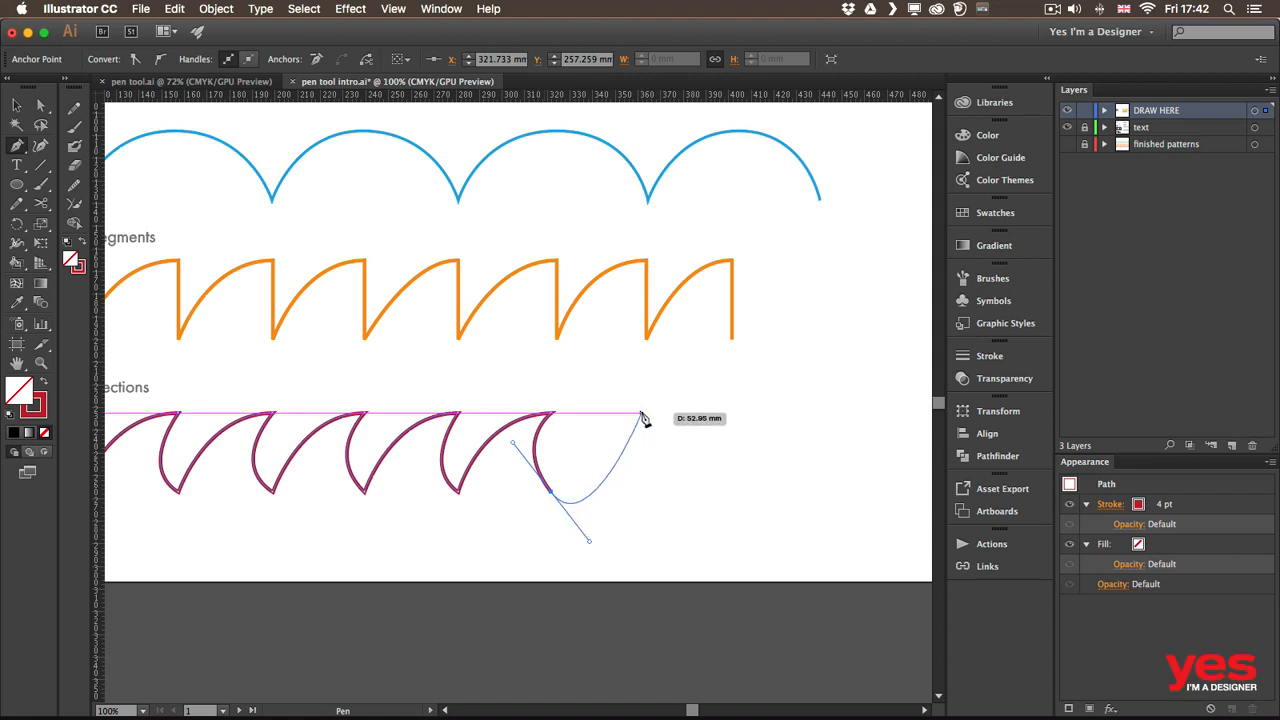
pyautogui.click(551, 493)
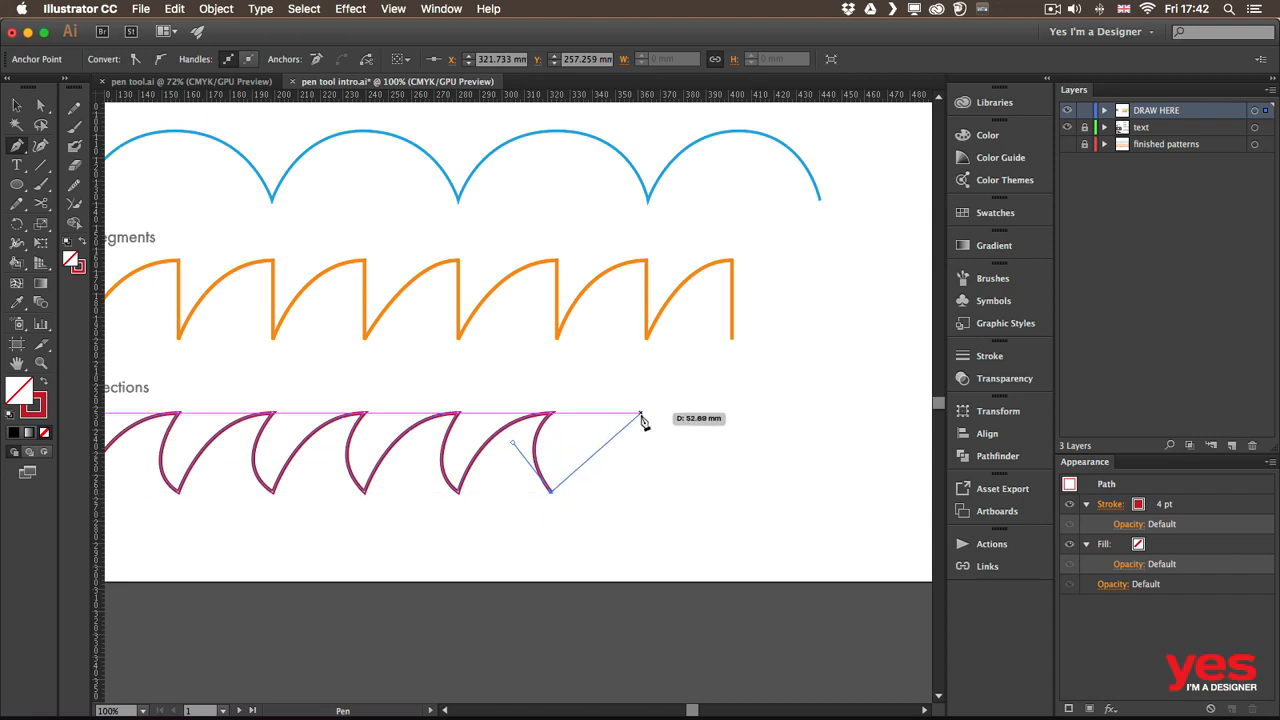
# Draw another red wave with a rising curve spanning about 53 mm and a return curve about 35 mm down, retracting both outgoing handles
pyautogui.moveTo(641, 412); pyautogui.dragTo(705, 410)
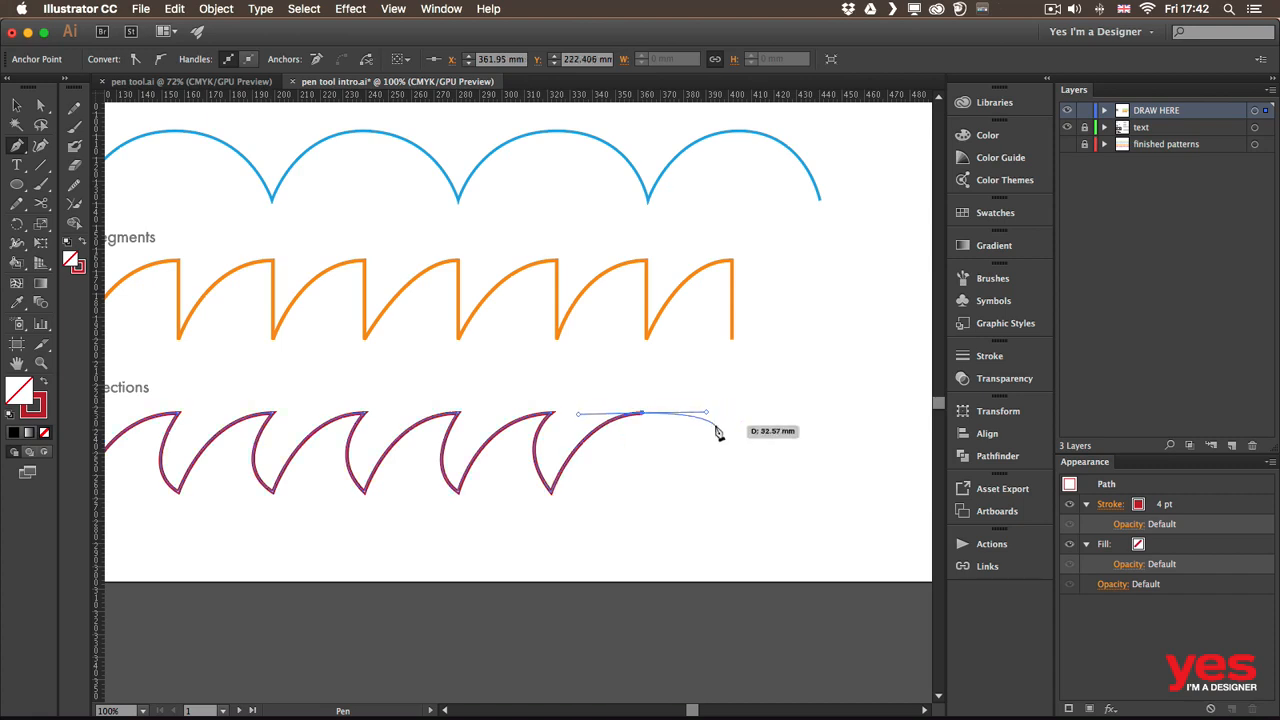
pyautogui.click(642, 413)
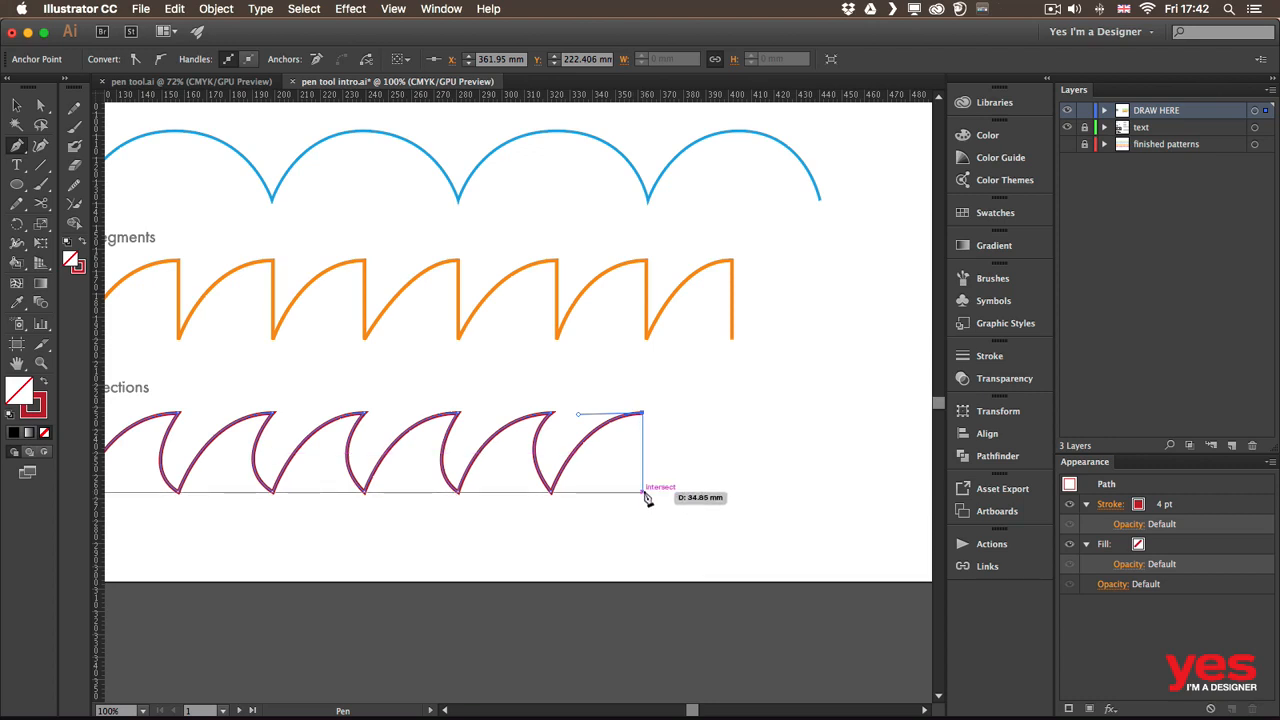
pyautogui.moveTo(643, 492); pyautogui.dragTo(682, 529)
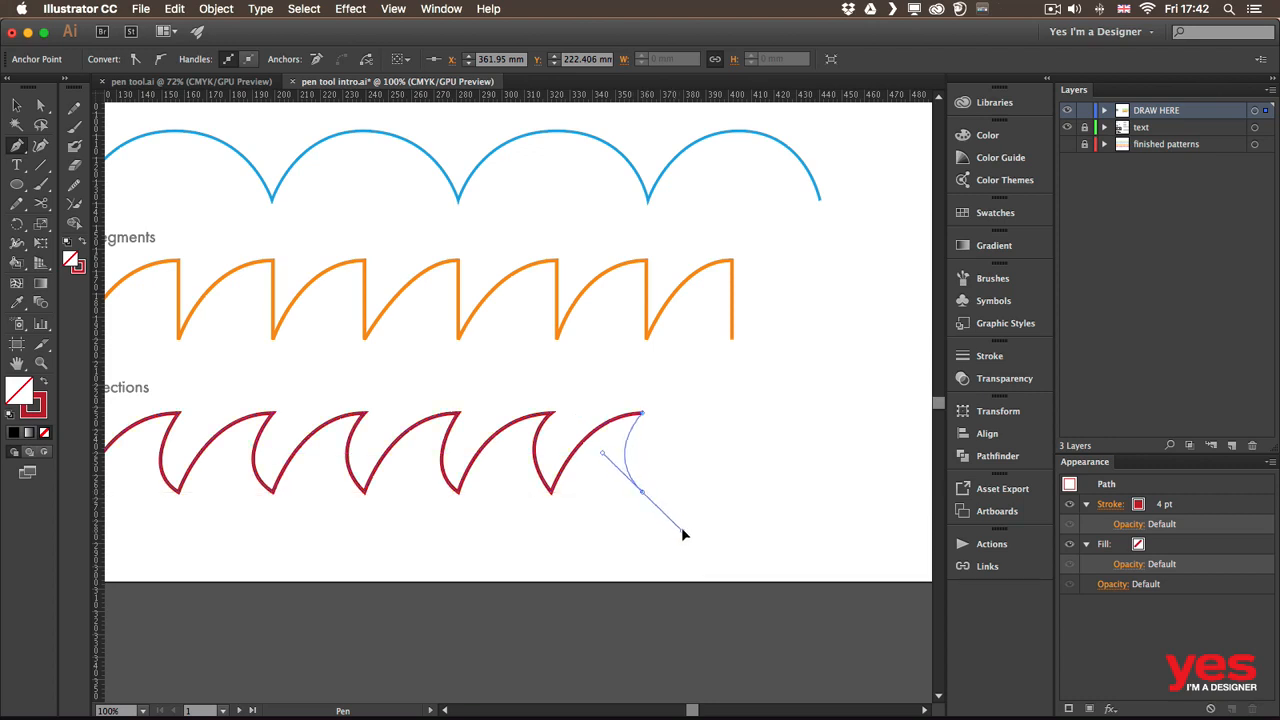
pyautogui.click(642, 492)
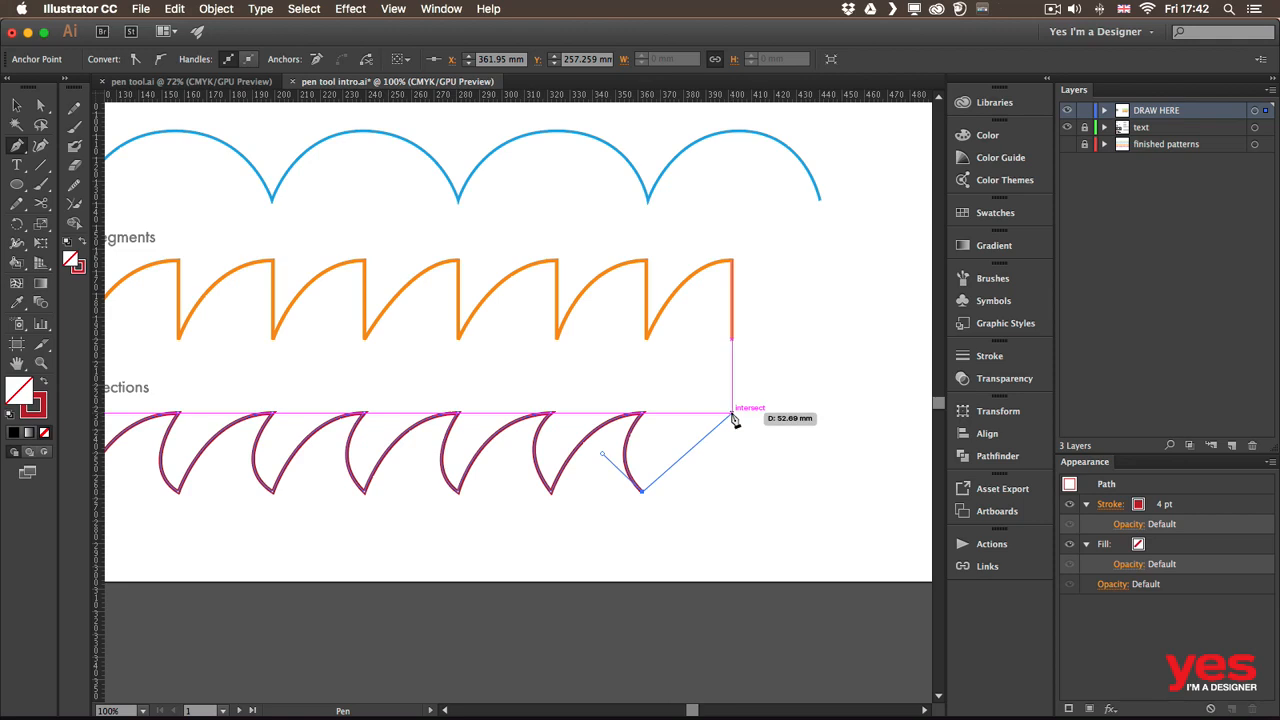
# Finish the red path with a last wave rising about 53 mm across and curving about 35 mm down, retract the crest handle, and deselect
pyautogui.moveTo(731, 412); pyautogui.dragTo(803, 413)
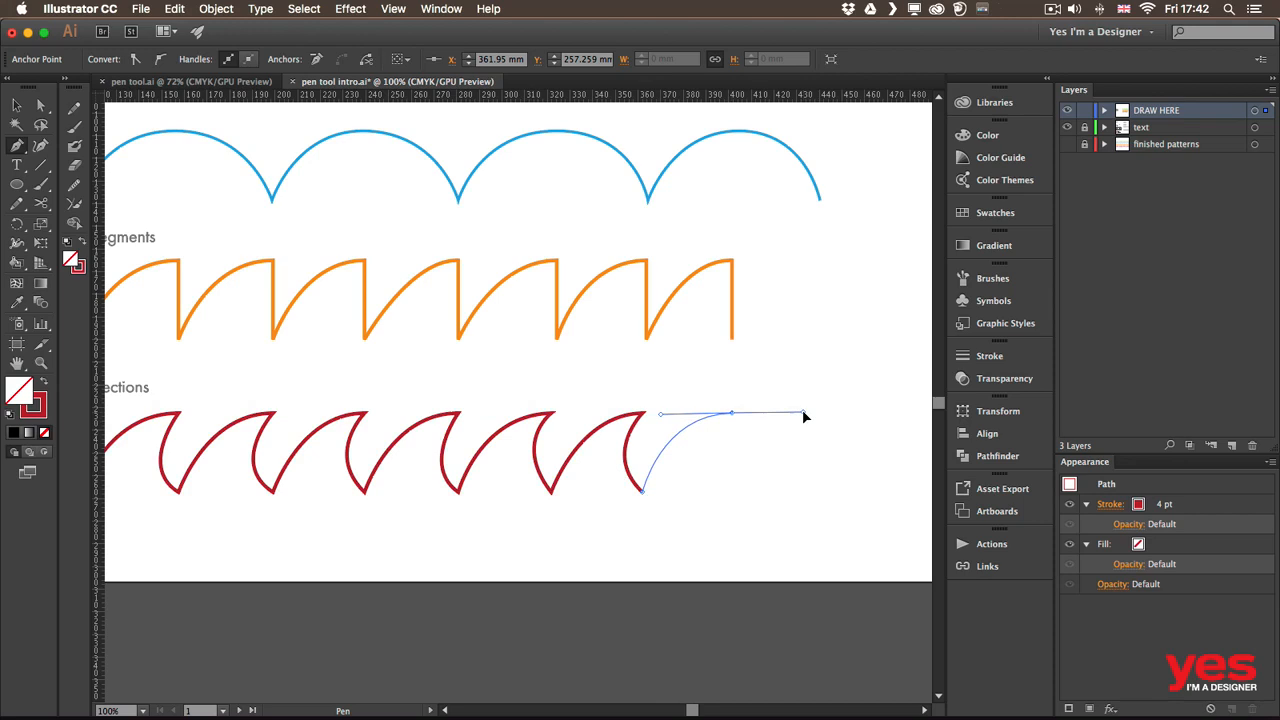
pyautogui.press('alt')
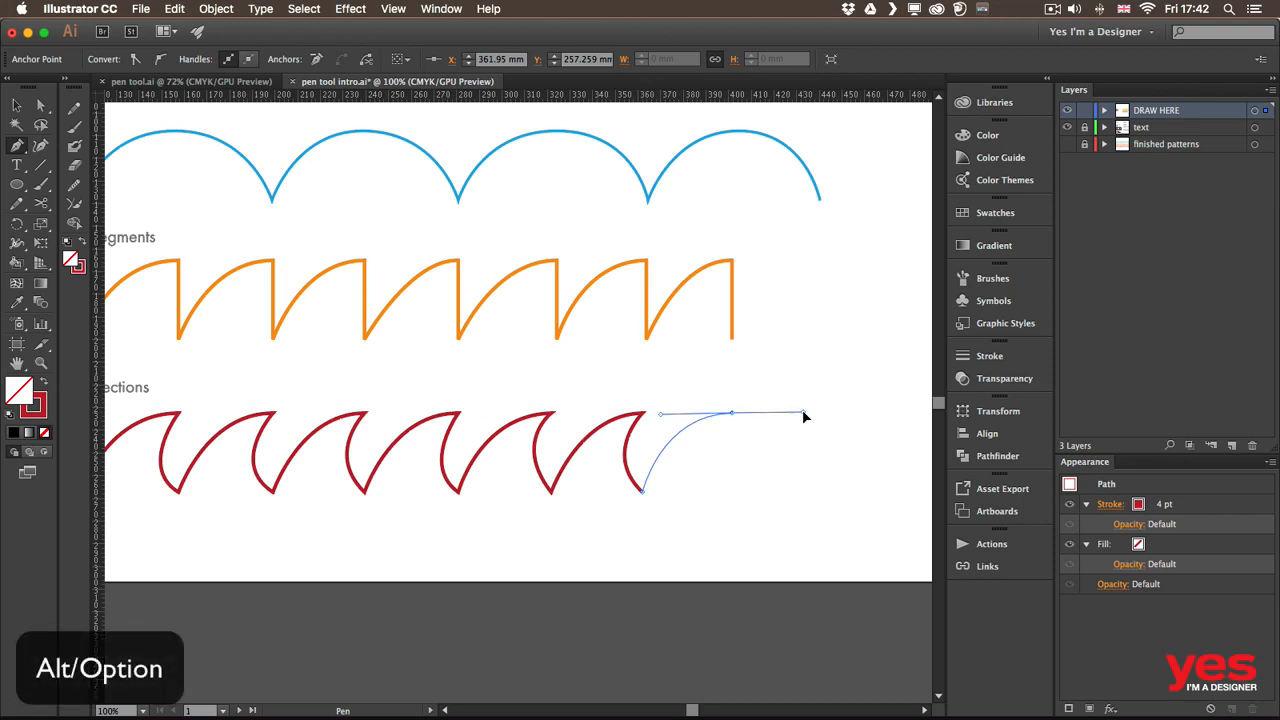
pyautogui.moveTo(802, 409); pyautogui.dragTo(729, 411)
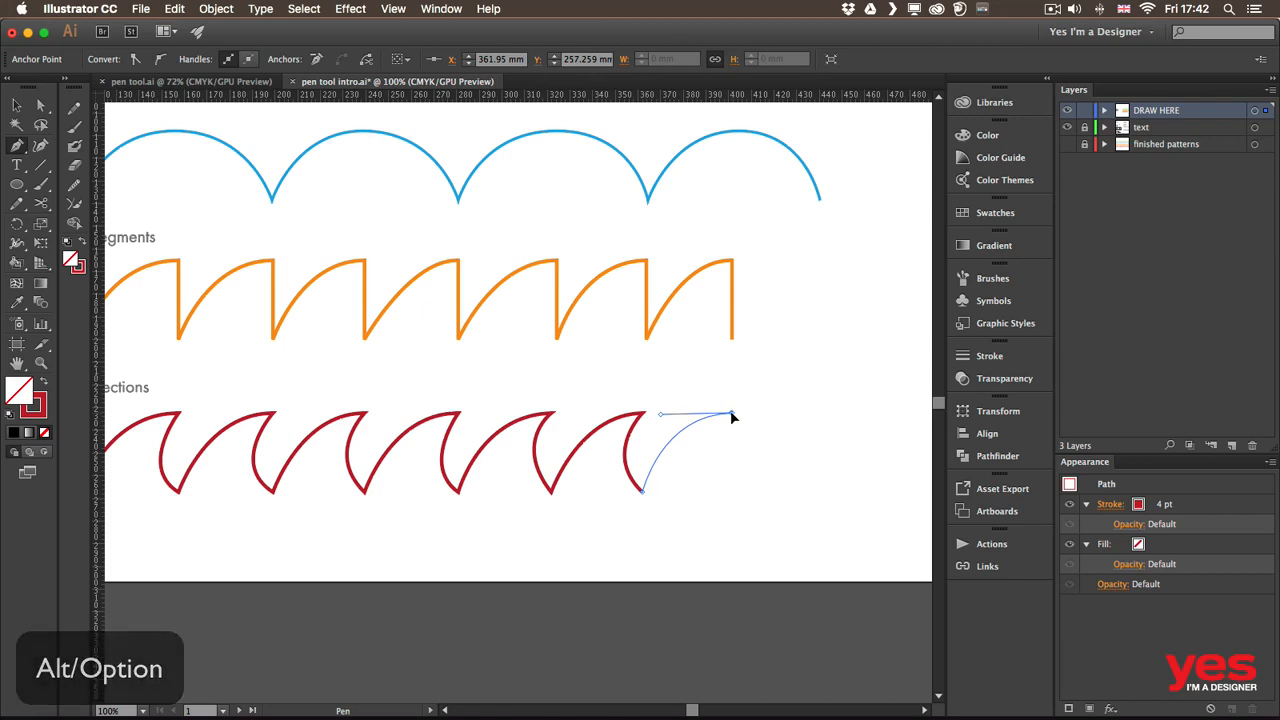
pyautogui.moveTo(734, 418); pyautogui.dragTo(730, 435)
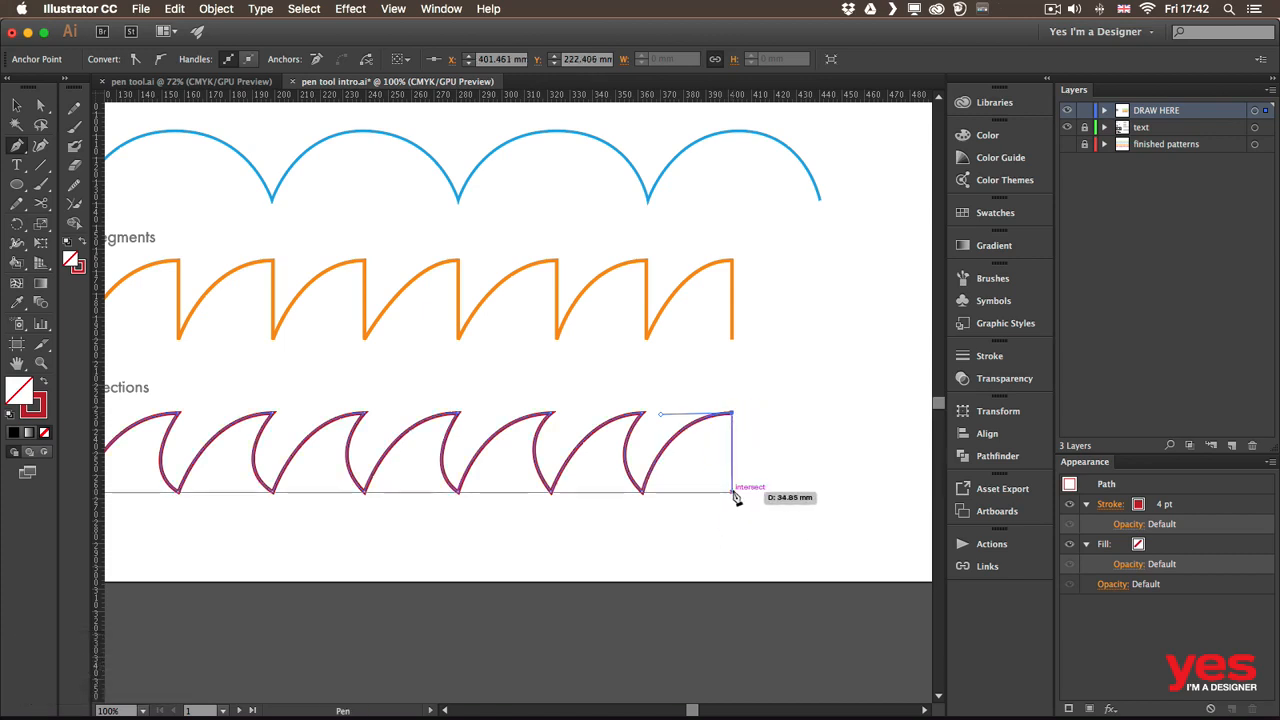
pyautogui.moveTo(731, 492)
pyautogui.mouseDown()
pyautogui.moveTo(783, 545)
pyautogui.moveTo(731, 492)
pyautogui.mouseUp()
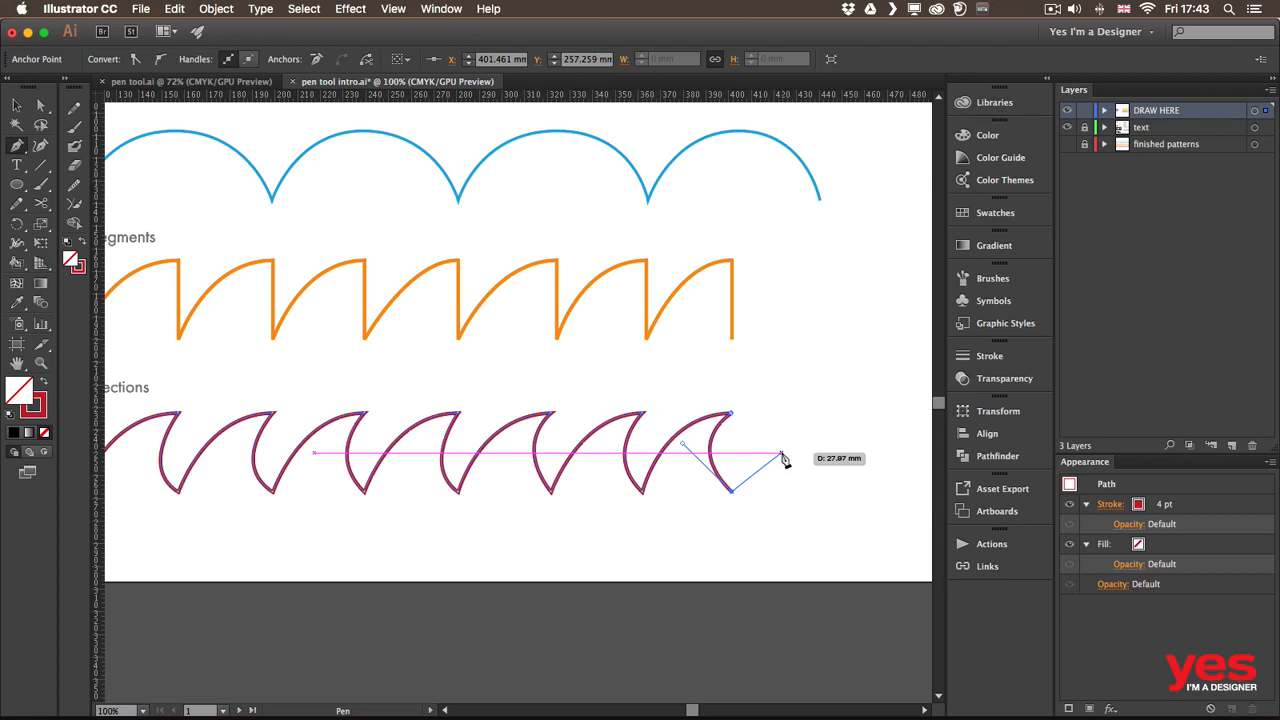
pyautogui.press('v')
pyautogui.click(789, 372)
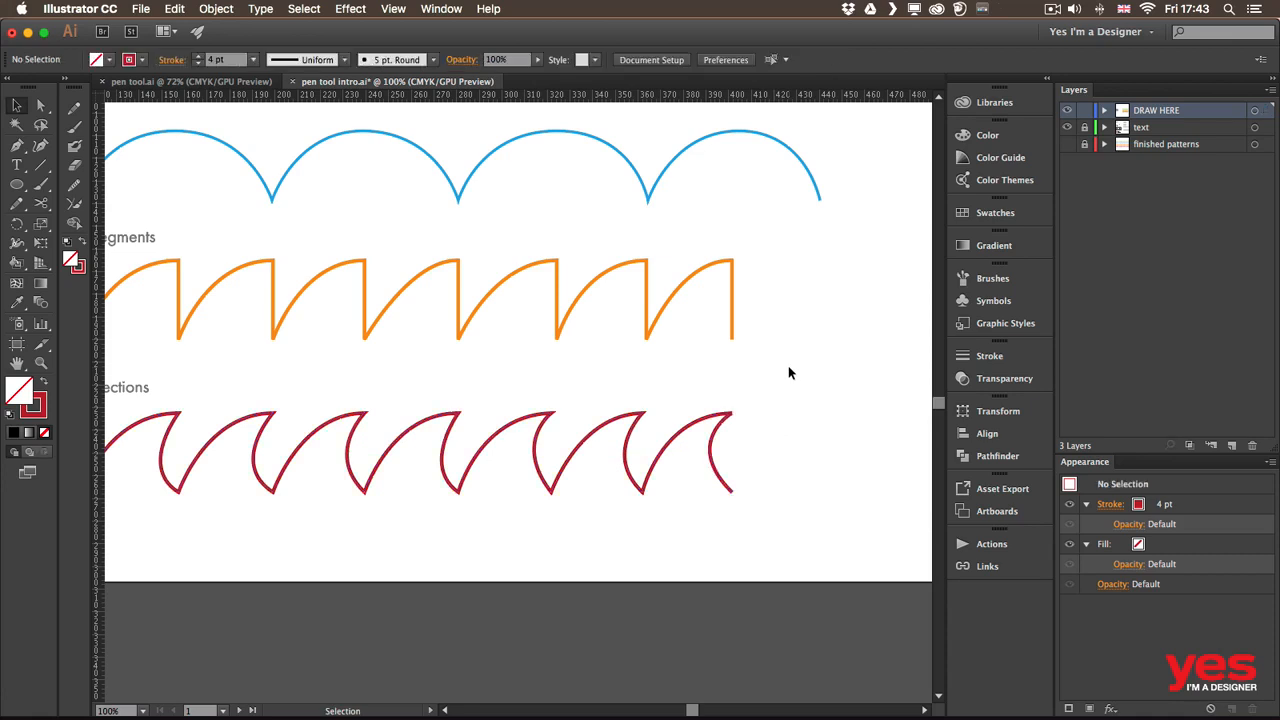
# Compare the four drawn paths with the finished patterns layer by showing it temporarily, and hide it again
pyautogui.press('a')
pyautogui.press('super+minus')
pyautogui.press('super+minus')
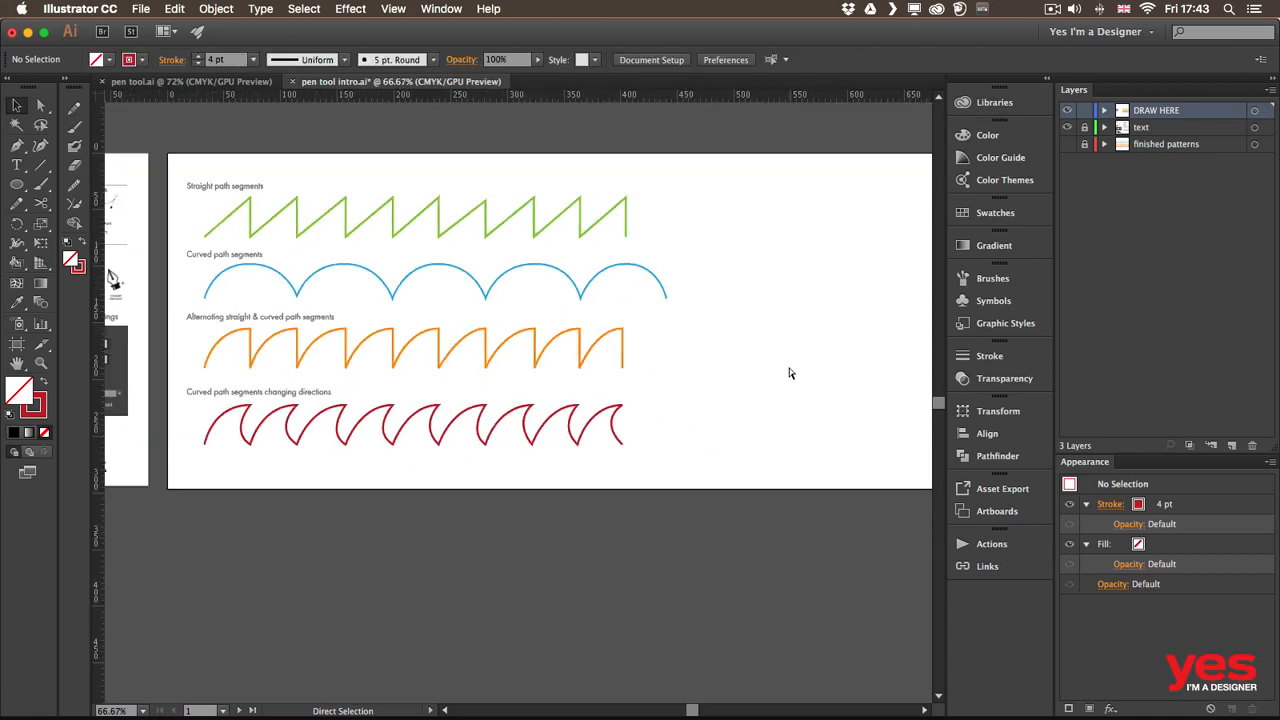
pyautogui.moveTo(789, 373); pyautogui.dragTo(489, 384)
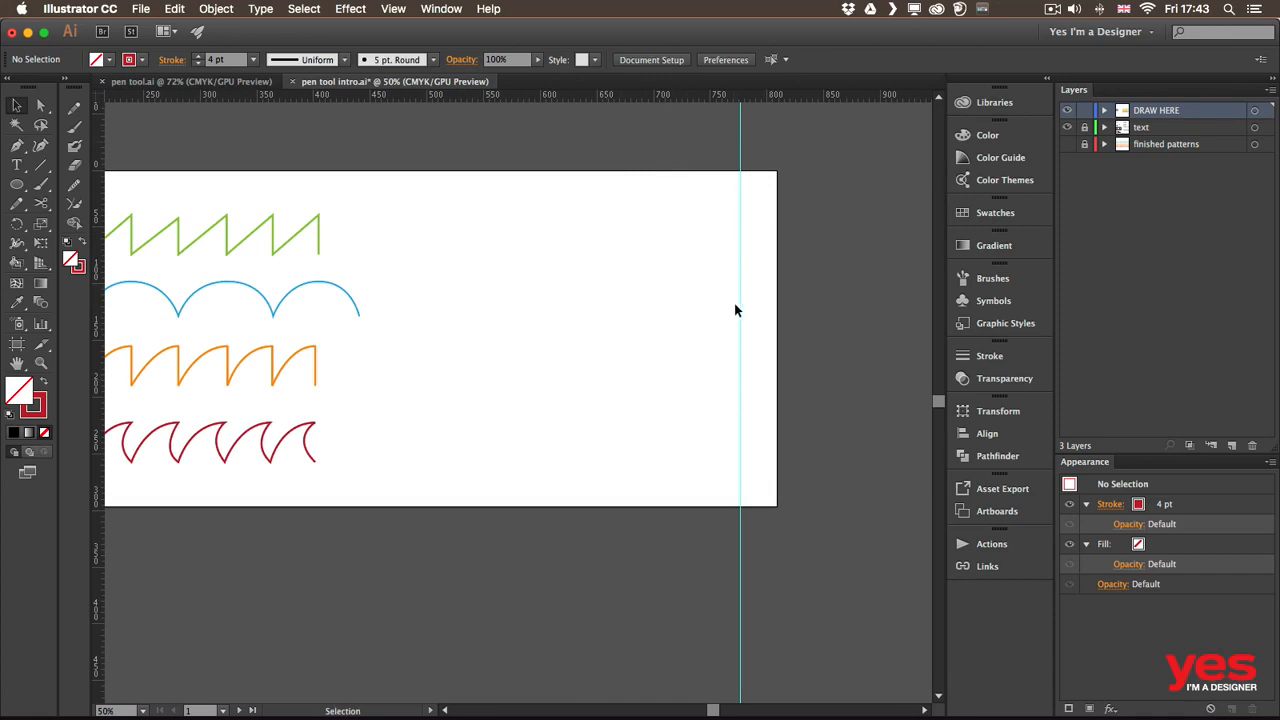
pyautogui.click(1067, 145)
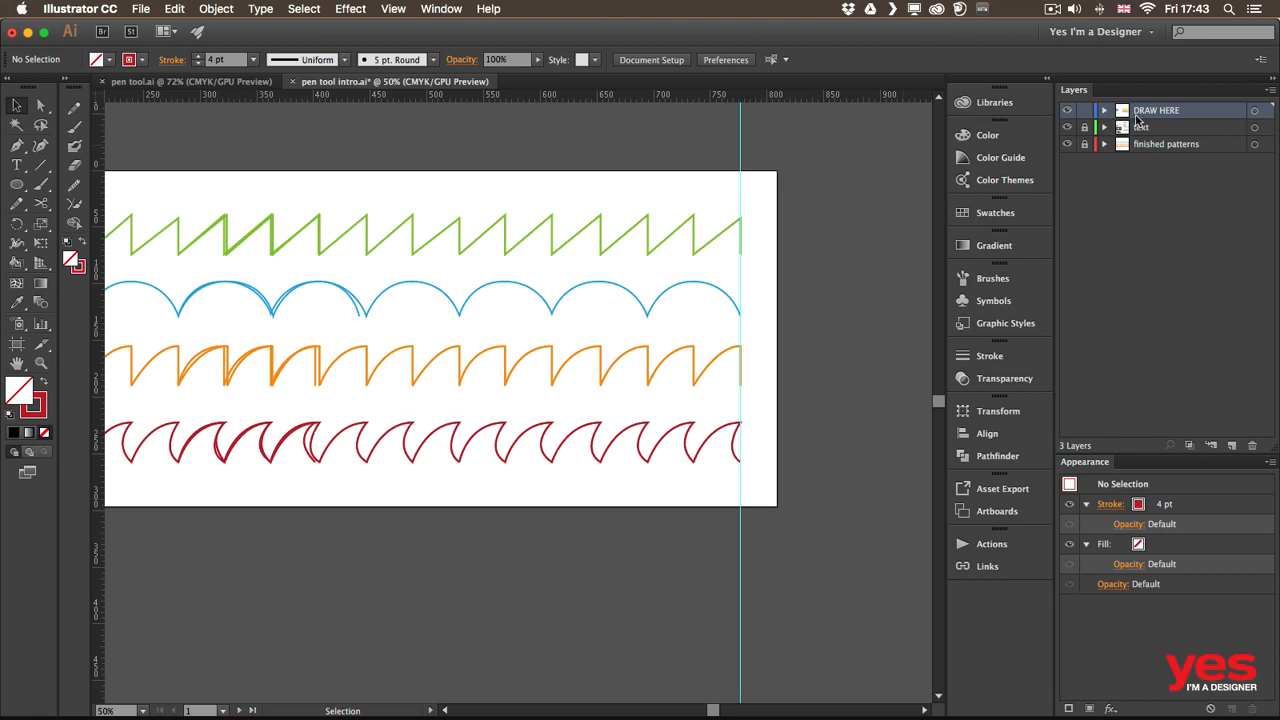
pyautogui.click(1066, 146)
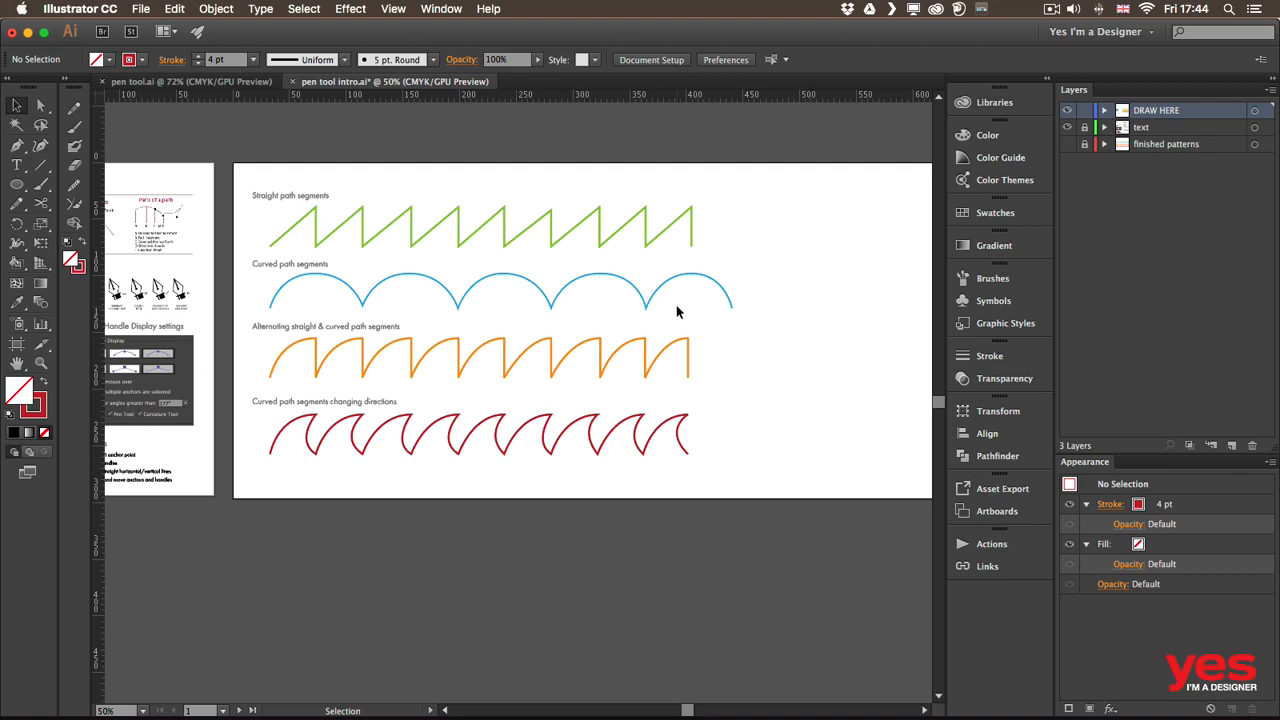
# Switch to the pen tool.ai document with the silhouettes for tracing
pyautogui.click(185, 84)
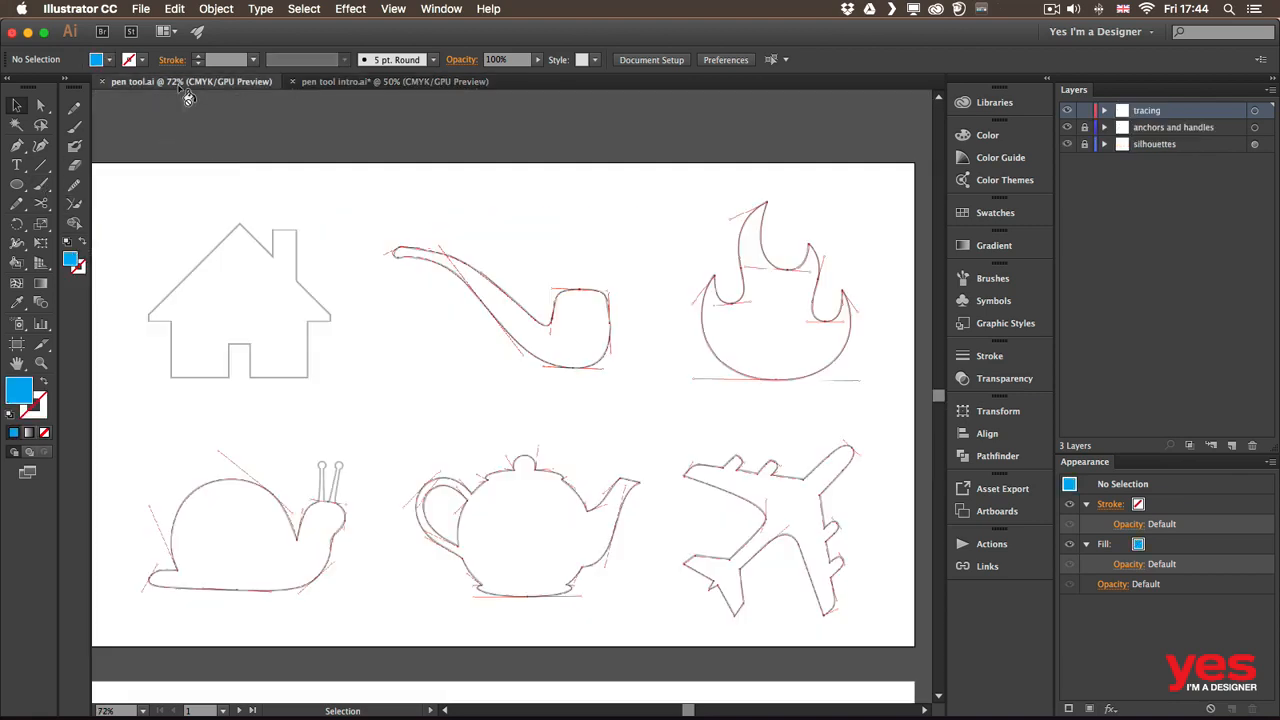